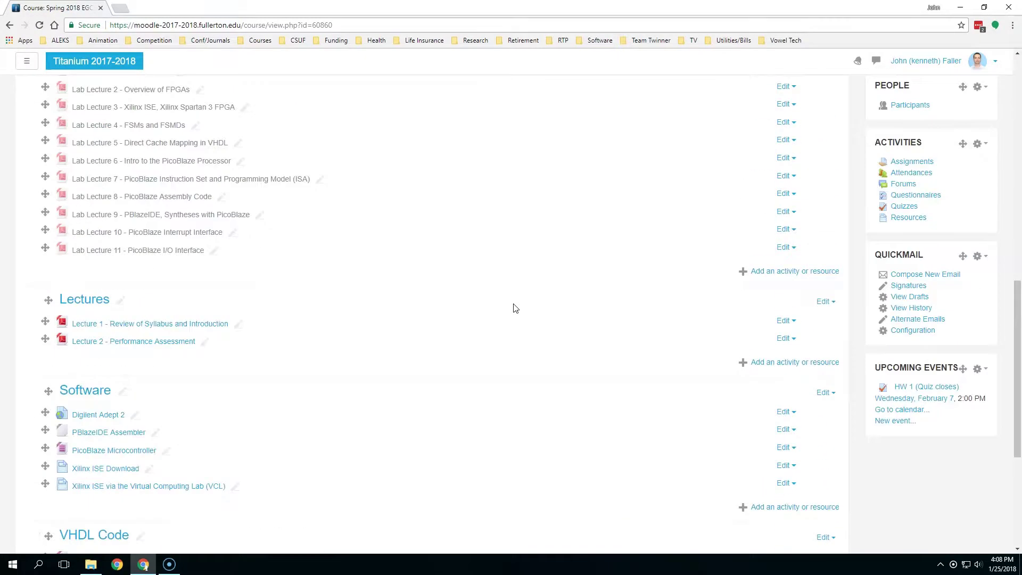
Open the Xilinx ISE Download page in the course's Software section and follow its link to the Xilinx Download Page.
{"action": "scroll", "coordinate": [515, 308], "scroll_direction": "down", "scroll_amount": 6}
{"action": "scroll", "coordinate": [515, 308], "scroll_direction": "up", "scroll_amount": 2}
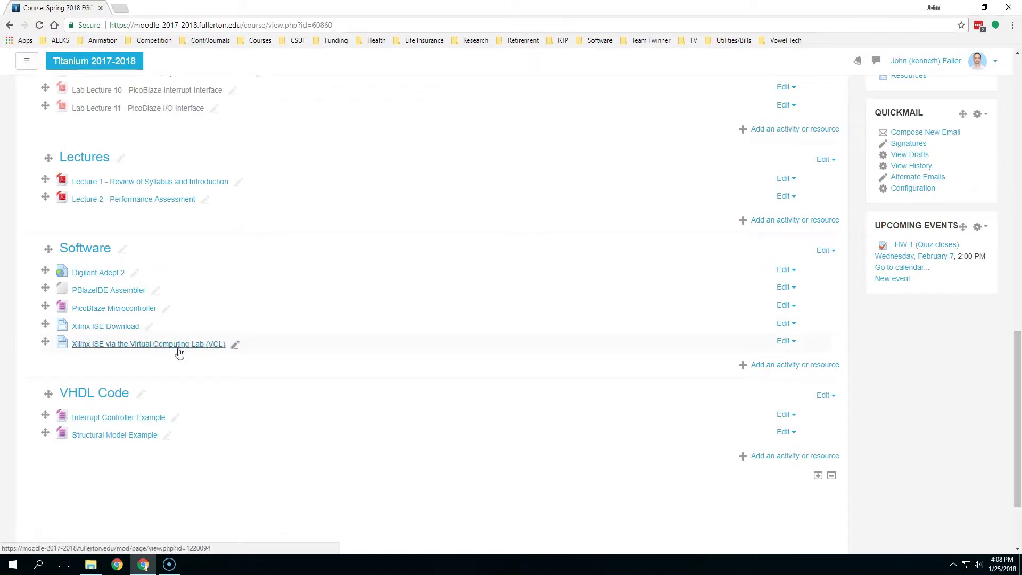
{"action": "left_click", "coordinate": [118, 333]}
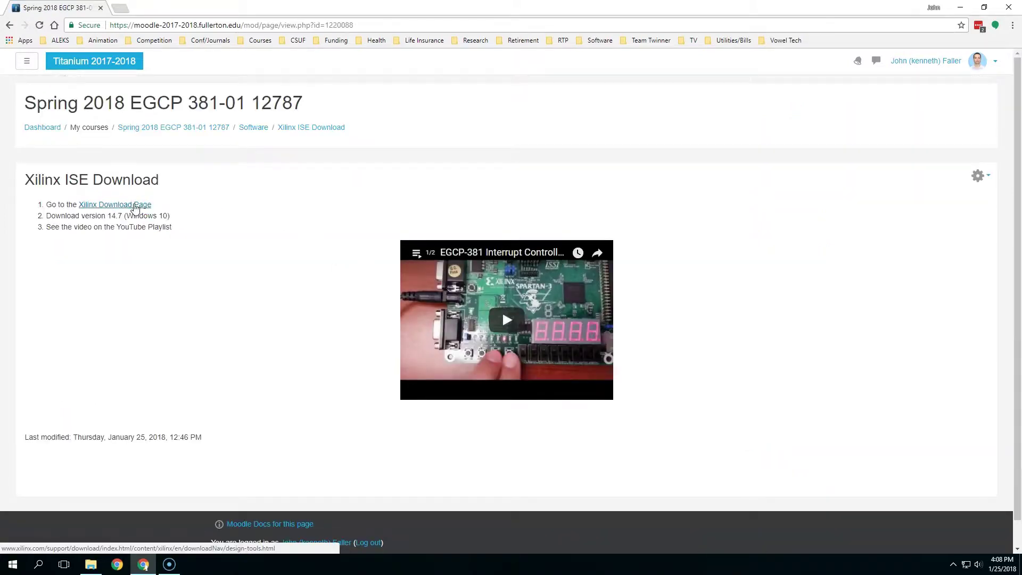
{"action": "left_click", "coordinate": [135, 207]}
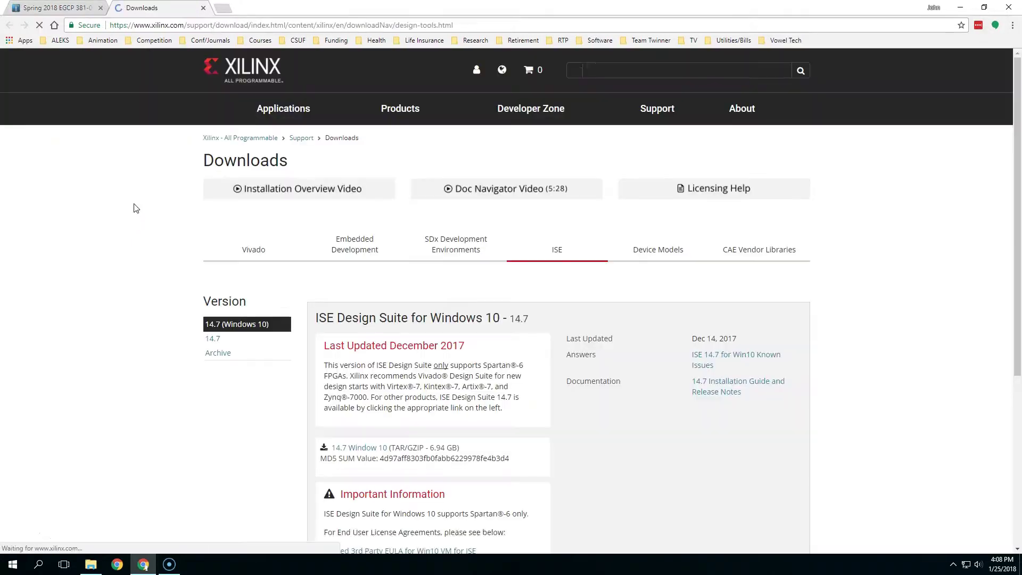
{"action": "scroll", "coordinate": [257, 235], "scroll_direction": "down", "scroll_amount": 2}
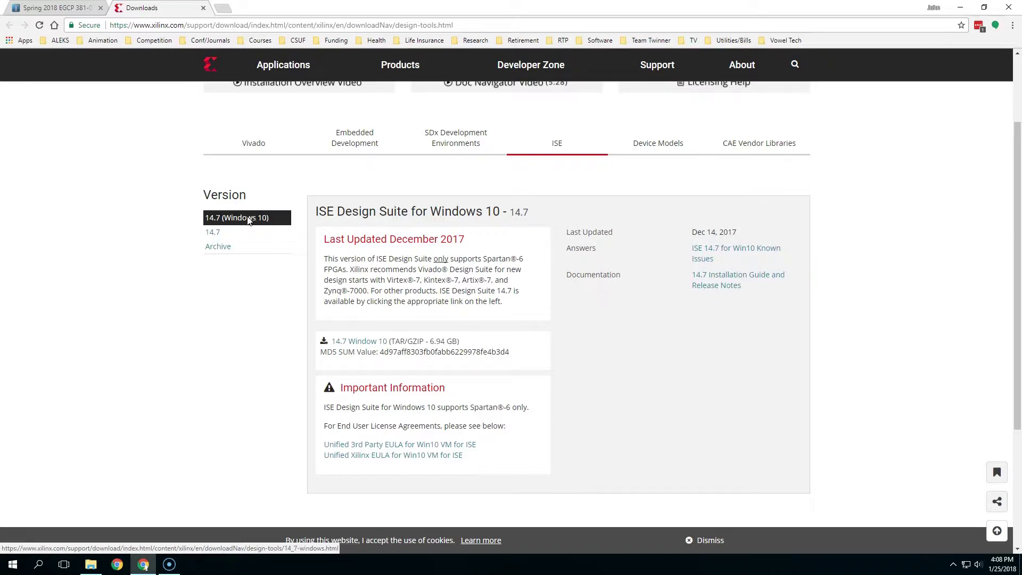
Request the 14.7 Windows 10 download, sign in and submit the prefilled name and address verification, cancelling the archive's save.
{"action": "left_click", "coordinate": [373, 342]}
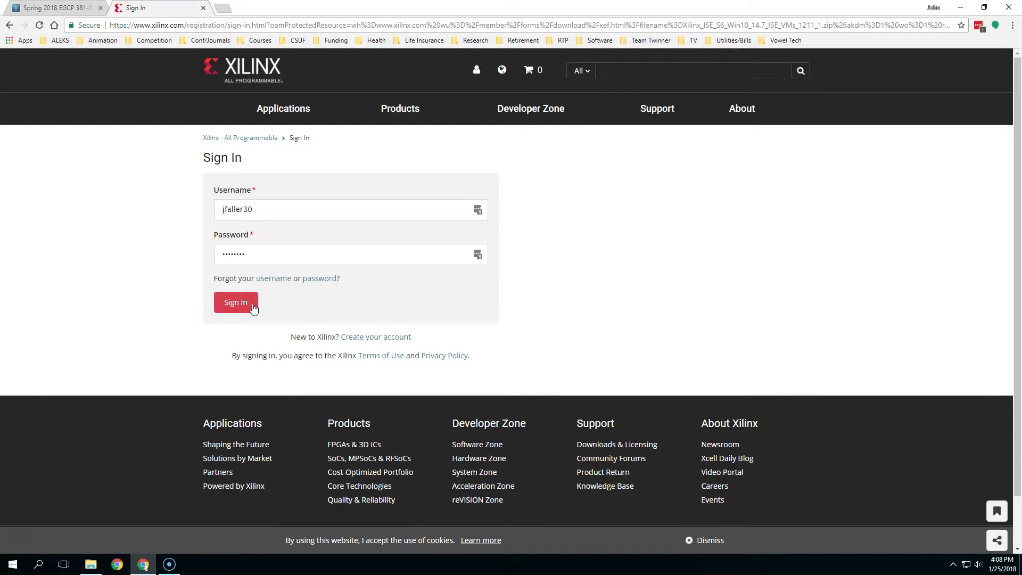
{"action": "left_click", "coordinate": [253, 308]}
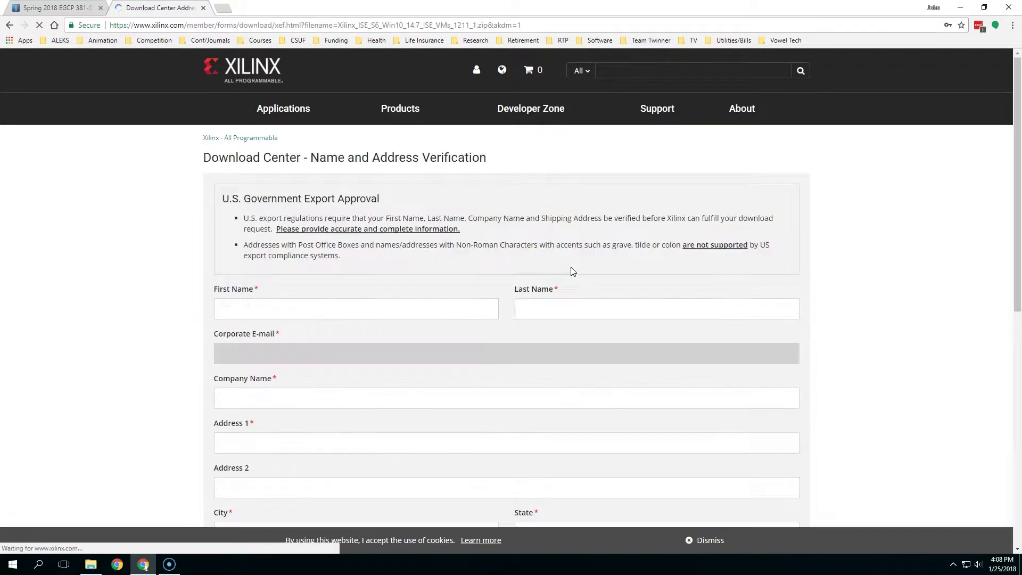
{"action": "scroll", "coordinate": [570, 269], "scroll_direction": "down", "scroll_amount": 1}
{"action": "scroll", "coordinate": [571, 269], "scroll_direction": "down", "scroll_amount": 6}
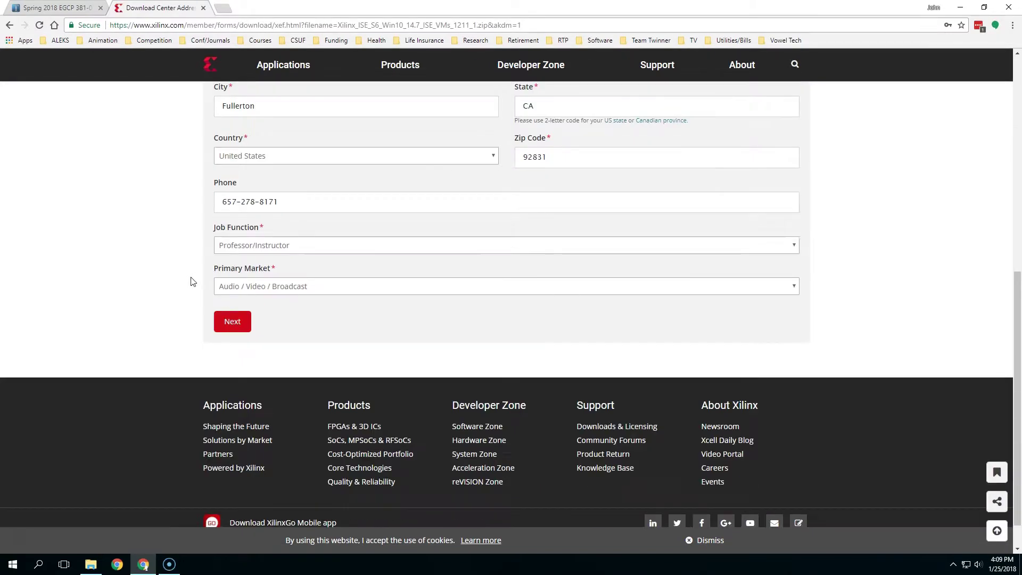
{"action": "left_click", "coordinate": [234, 323]}
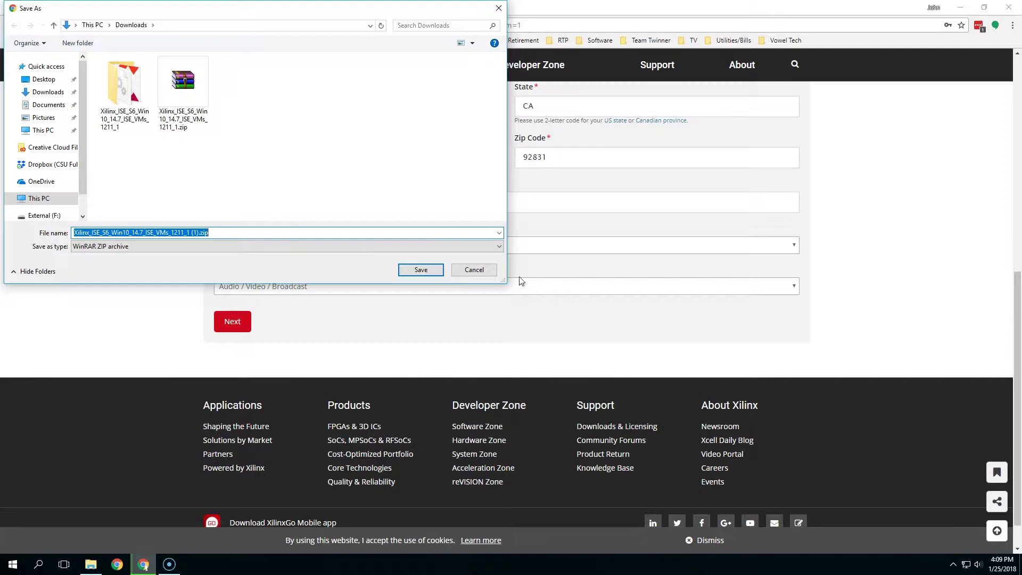
{"action": "left_click", "coordinate": [490, 270]}
Switch to the Downloads folder in File Explorer and view the contents of Xilinx_ISE_S6_Win10_14.7_ISE_VMs_1211_1.zip in WinRAR.
{"action": "left_click", "coordinate": [89, 570]}
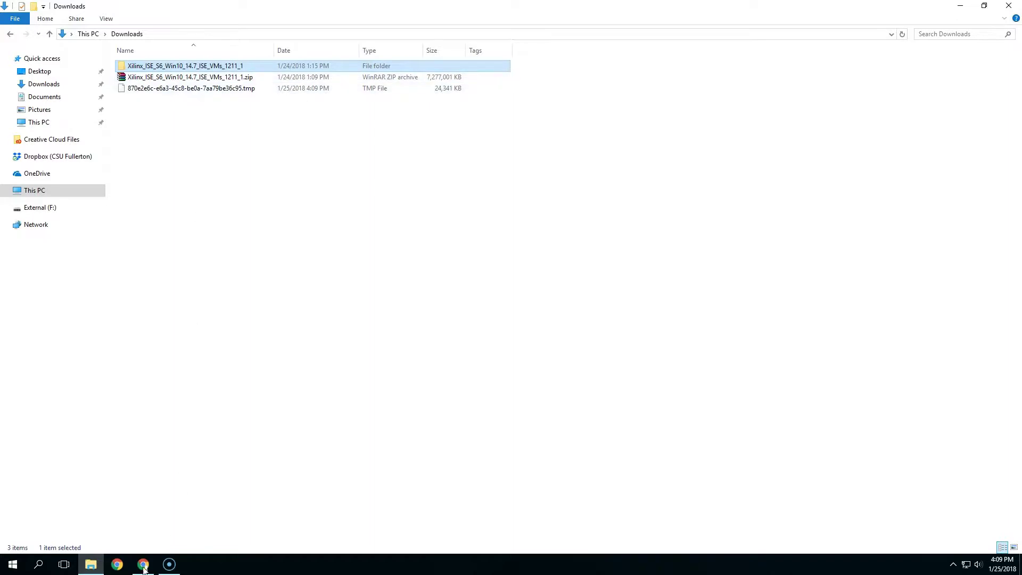
{"action": "left_click", "coordinate": [215, 78]}
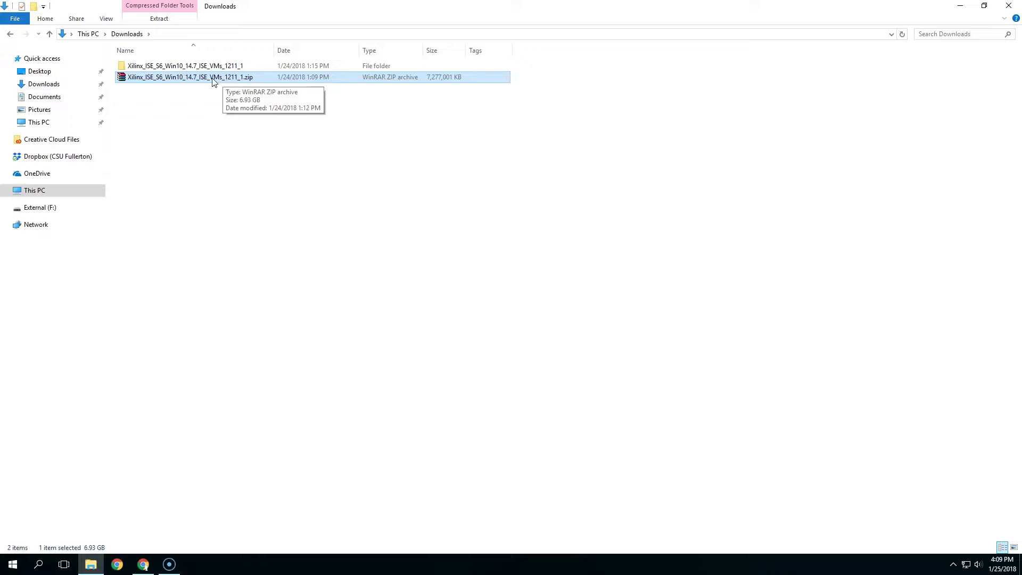
{"action": "right_click", "coordinate": [212, 78]}
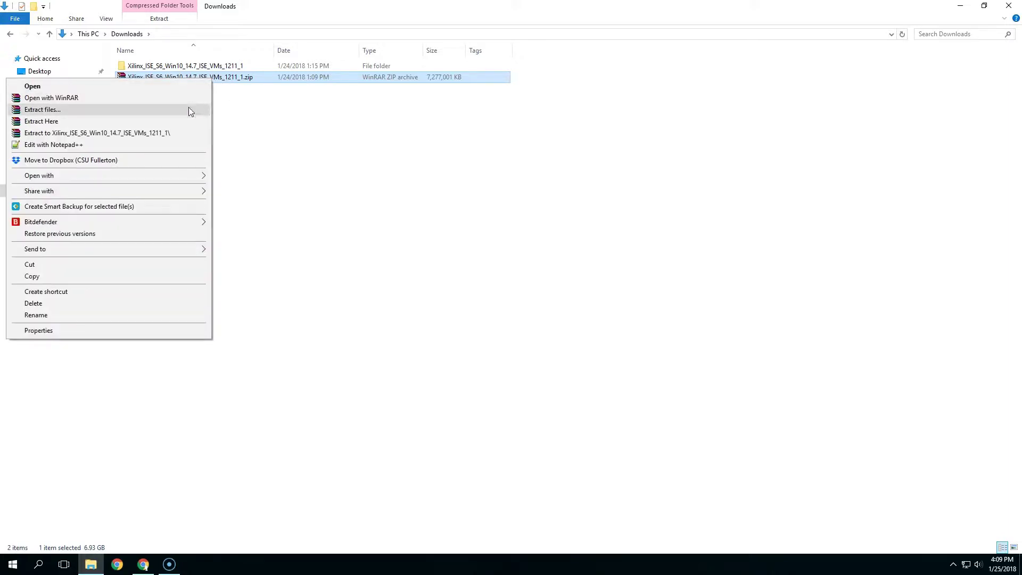
{"action": "left_click", "coordinate": [287, 101]}
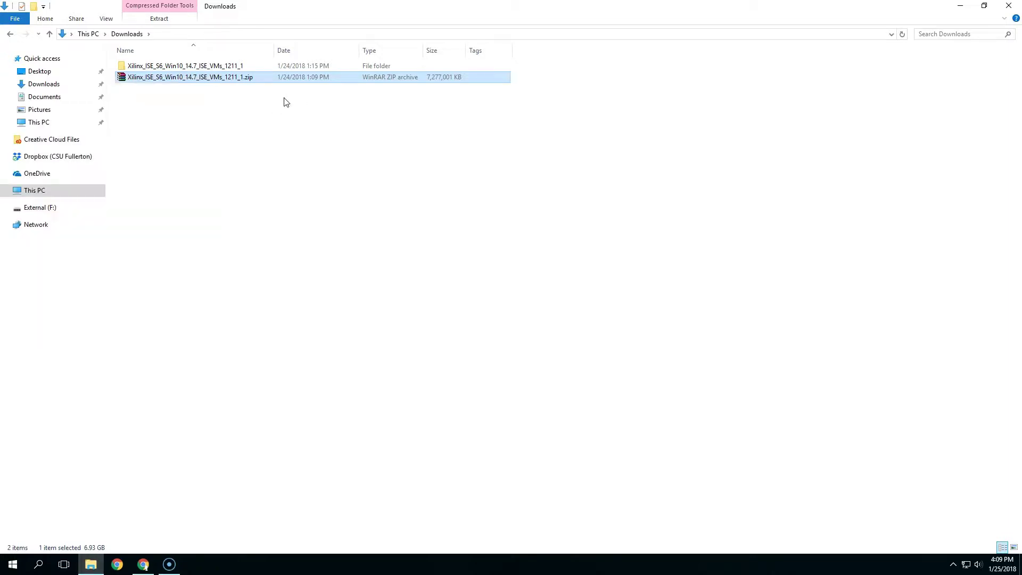
{"action": "double_click", "coordinate": [242, 81]}
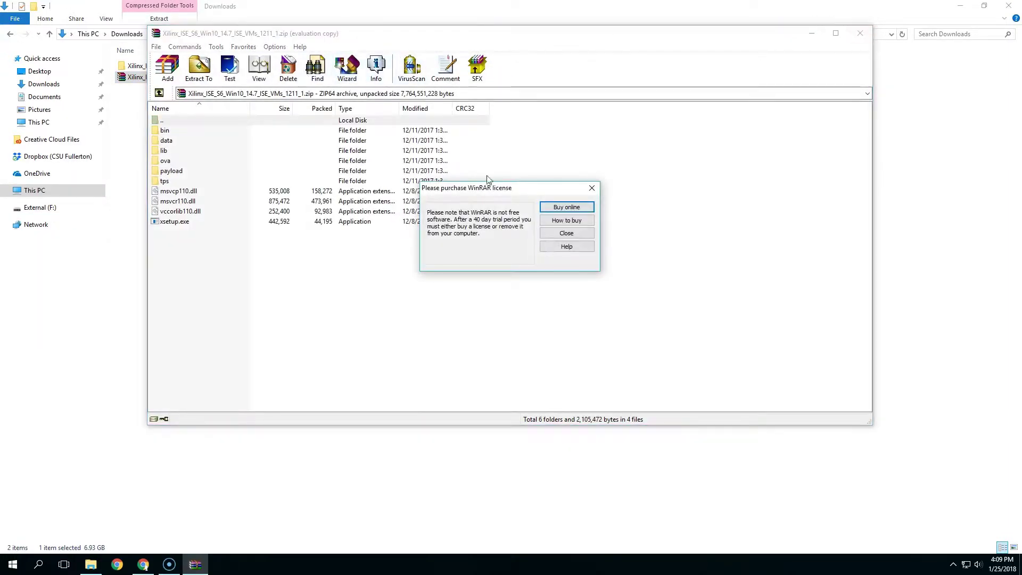
{"action": "left_click", "coordinate": [567, 233]}
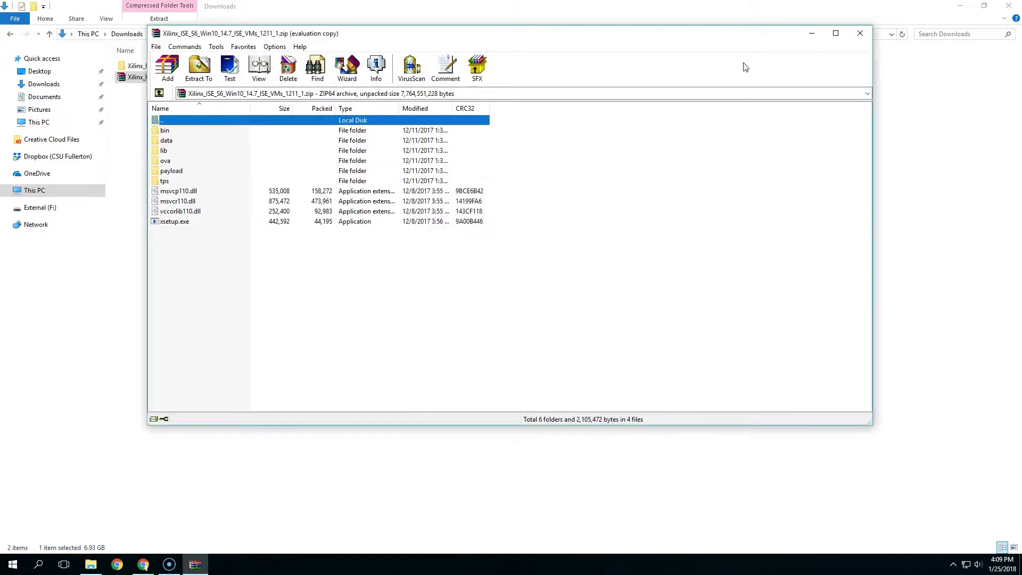
{"action": "left_click", "coordinate": [859, 33]}
Run xsetup.exe from the extracted Xilinx_ISE_S6_Win10_14.7_ISE_VMs_1211_1 folder and continue to the installer's license agreements.
{"action": "double_click", "coordinate": [214, 66]}
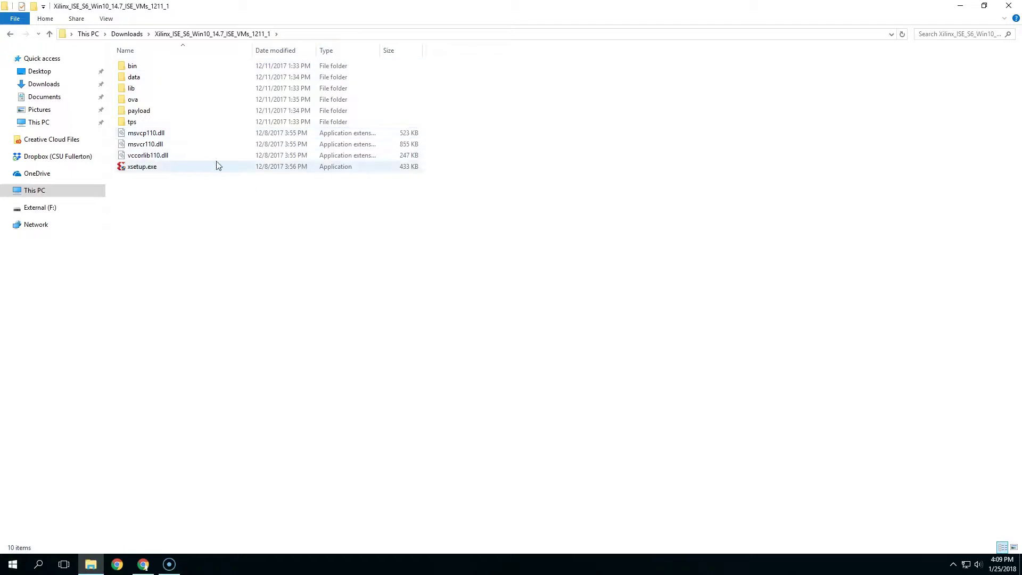
{"action": "double_click", "coordinate": [141, 168]}
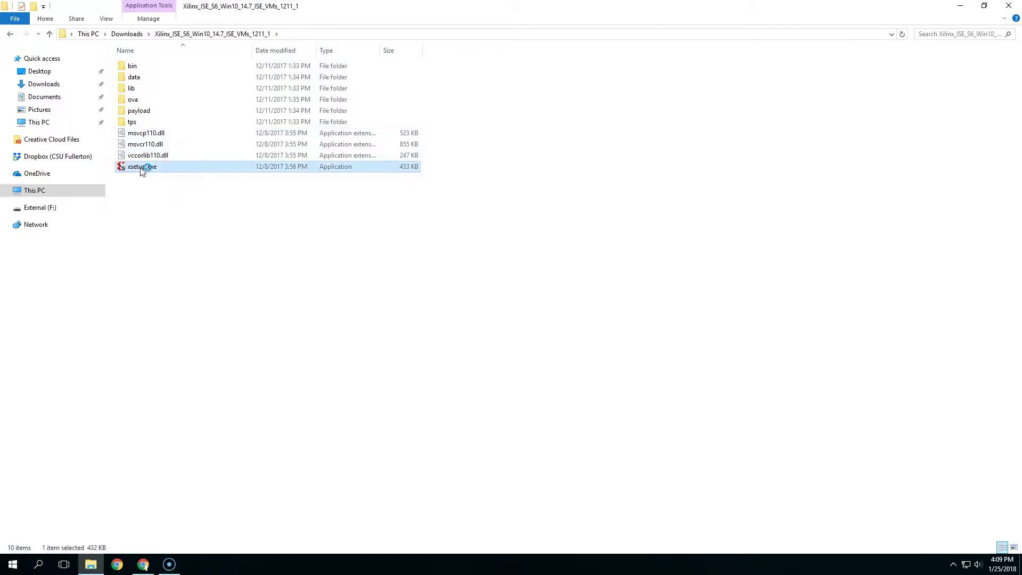
{"action": "left_click", "coordinate": [429, 366]}
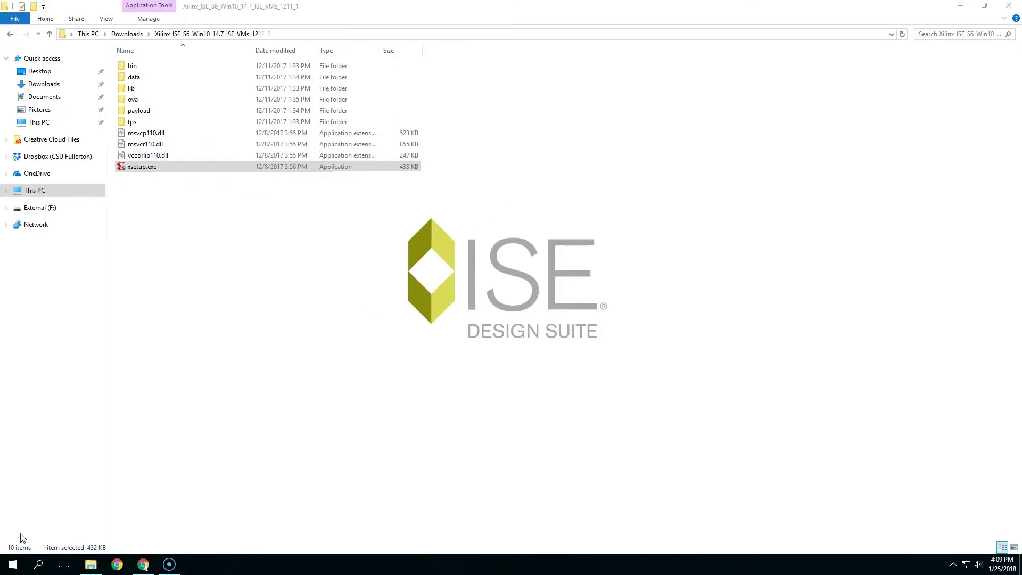
{"action": "left_click", "coordinate": [708, 433]}
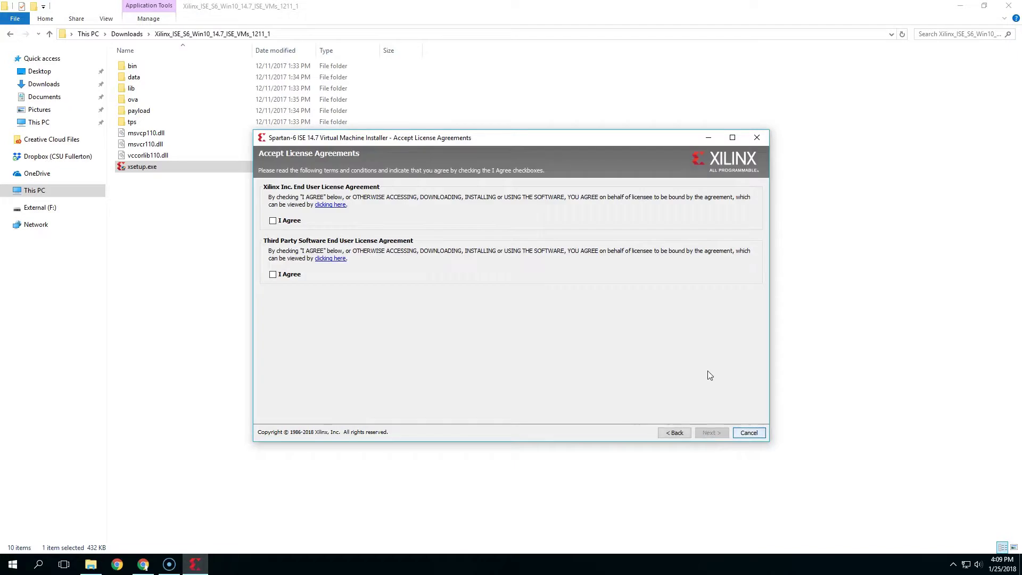
Accept the Xilinx and third-party license agreements and keep the default ISE Design Suite virtual machine components.
{"action": "left_click", "coordinate": [272, 221]}
{"action": "left_click", "coordinate": [272, 274]}
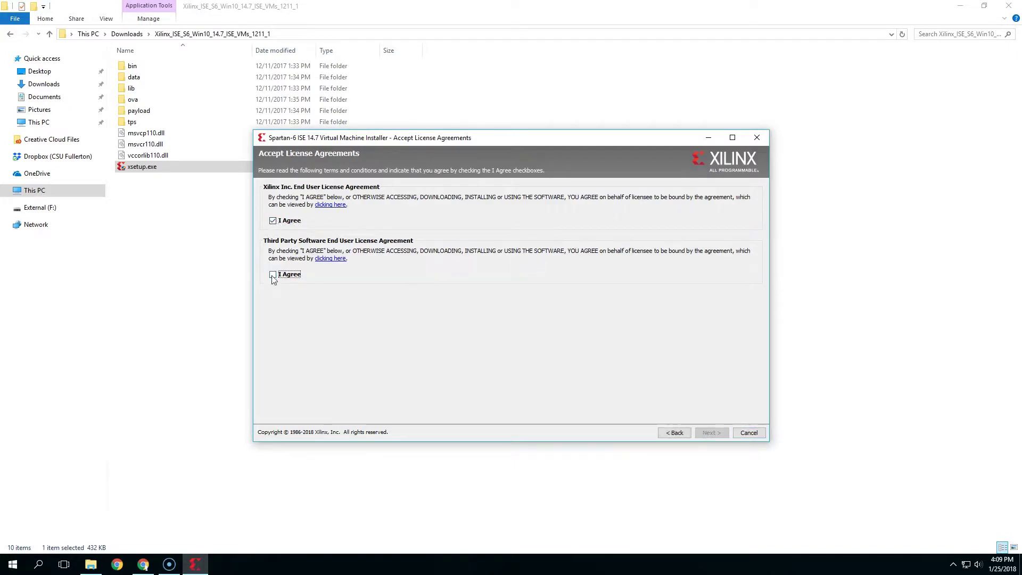
{"action": "left_click", "coordinate": [707, 433]}
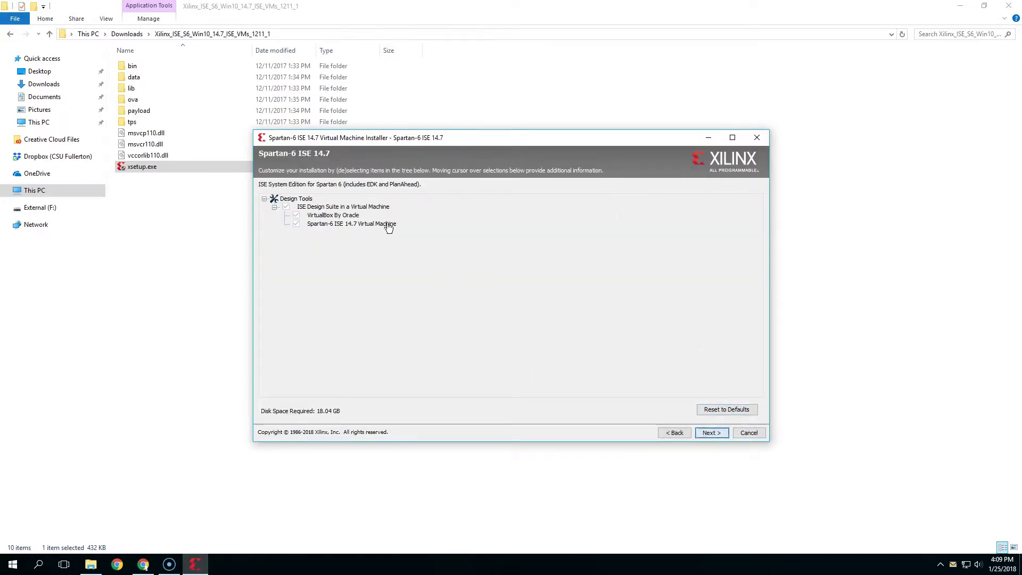
{"action": "left_click", "coordinate": [712, 432]}
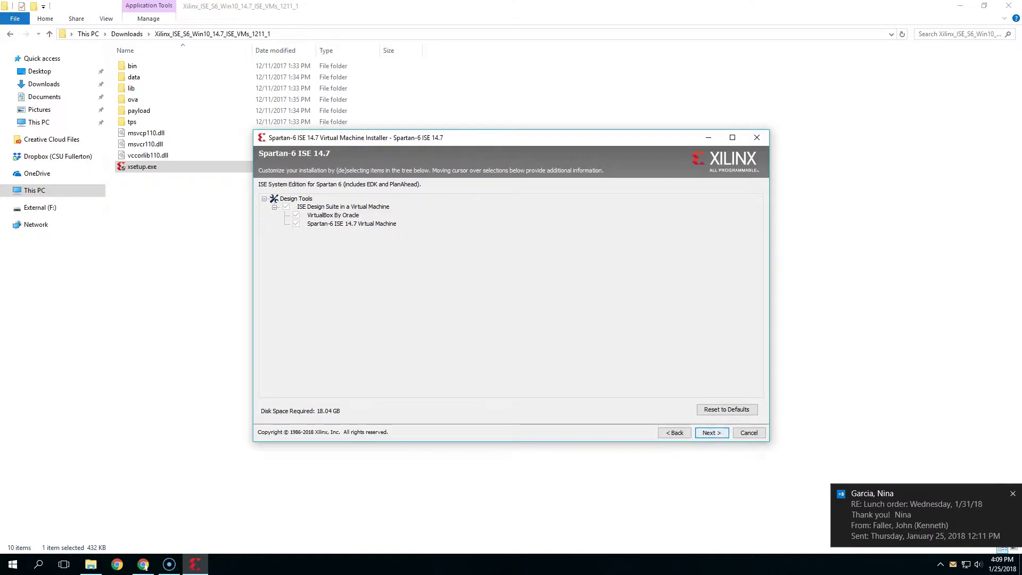
{"action": "left_click", "coordinate": [712, 433]}
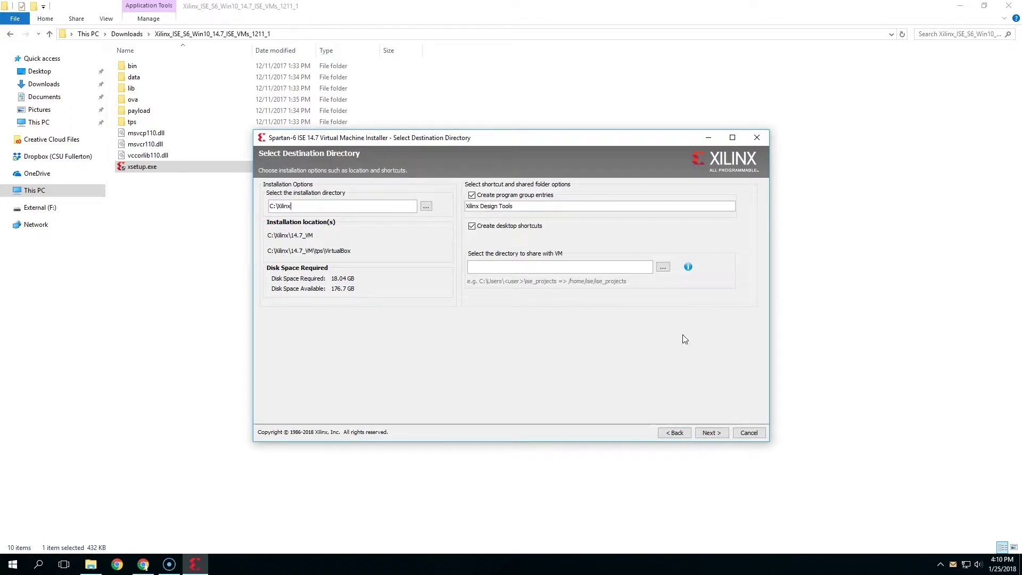
Install the ISE virtual machine to C:\Xilinx, agreeing to create the directory, and close the completed installer.
{"action": "left_click", "coordinate": [717, 434]}
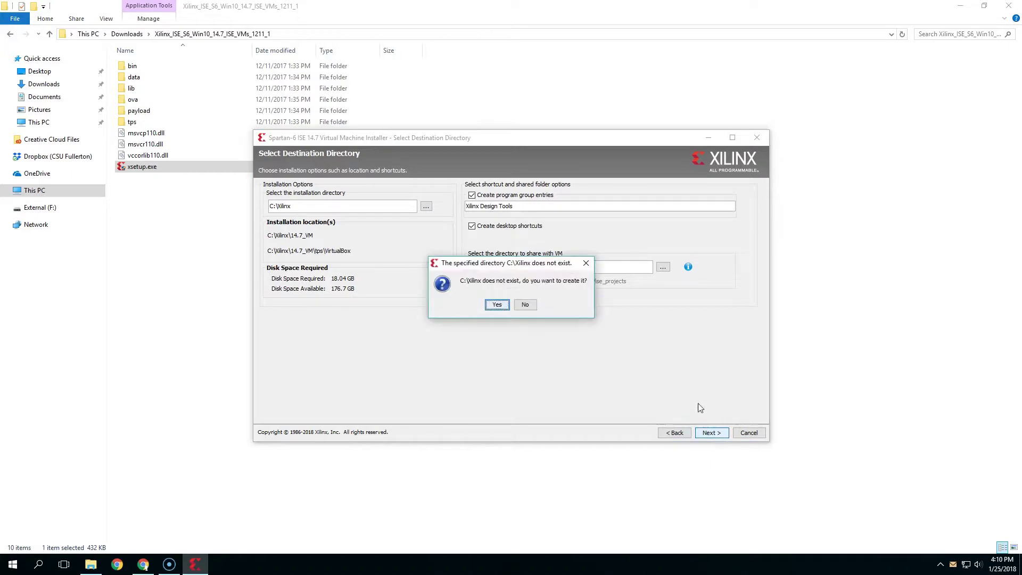
{"action": "left_click", "coordinate": [496, 306]}
{"action": "left_click", "coordinate": [495, 304]}
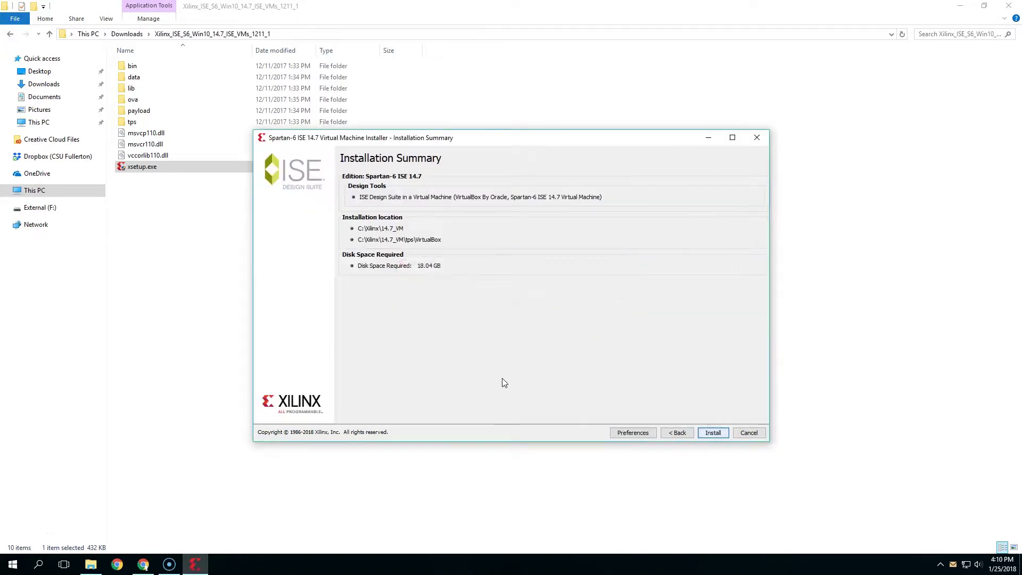
{"action": "left_click", "coordinate": [713, 433]}
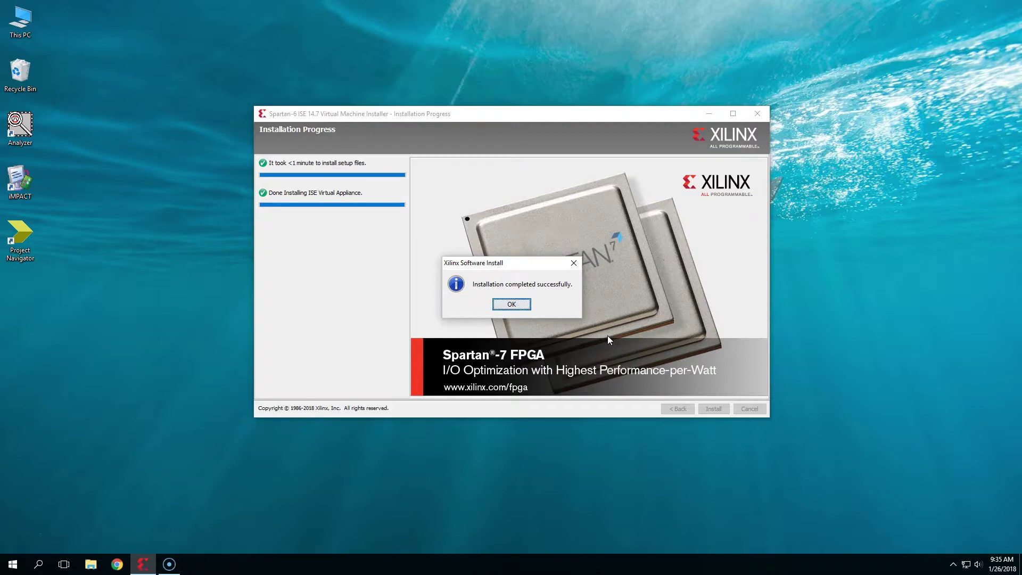
{"action": "left_click", "coordinate": [520, 304]}
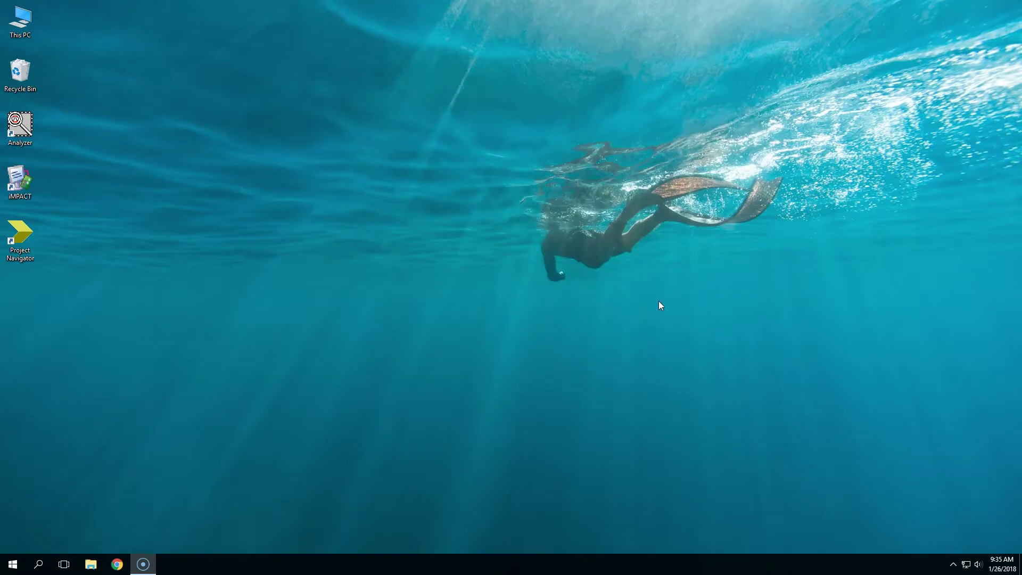
Launch Project Navigator from the desktop, dismiss the Tip of the Day and select the comb_logic project in the hierarchy.
{"action": "double_click", "coordinate": [27, 239]}
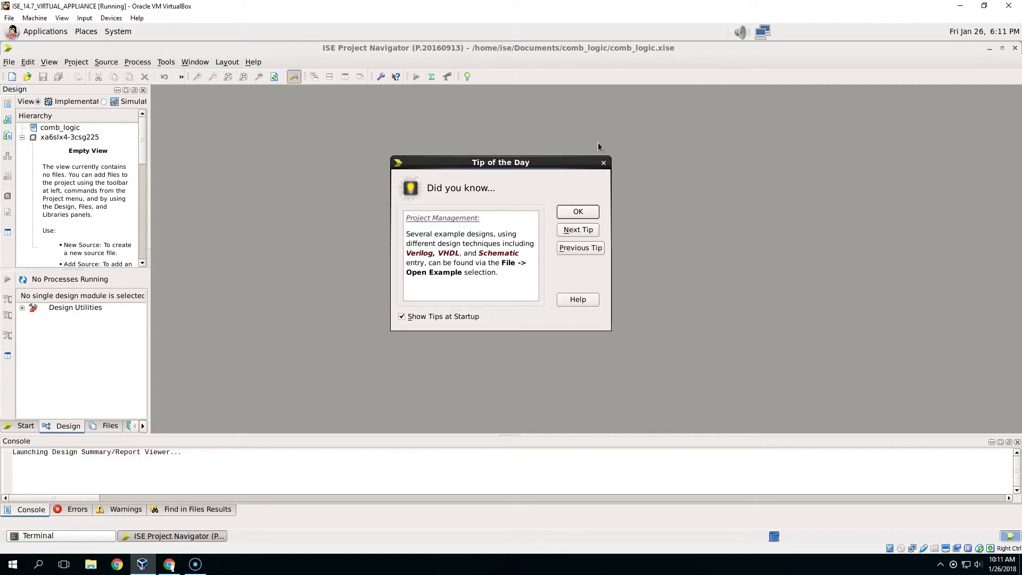
{"action": "left_click", "coordinate": [578, 213]}
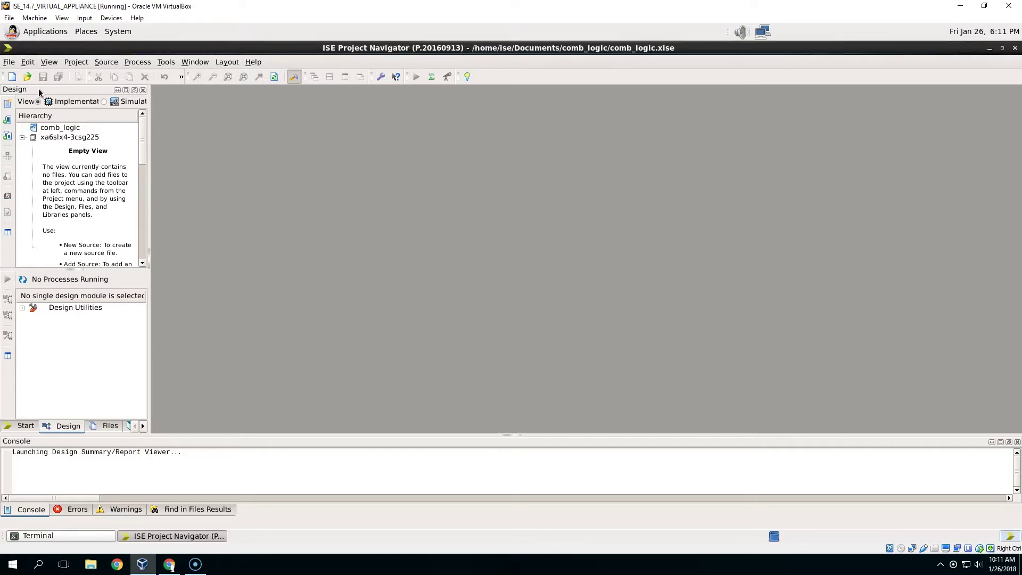
{"action": "left_click", "coordinate": [60, 128]}
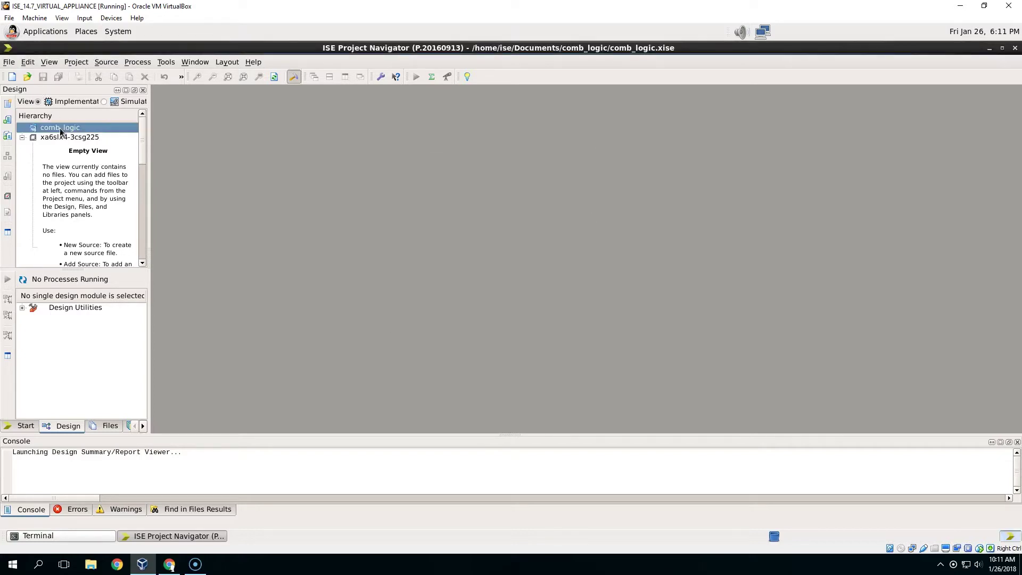
Create a new HDL project named comb_logic, overwriting the existing project file and keeping the default device settings with VHDL as preferred language.
{"action": "left_click", "coordinate": [8, 63]}
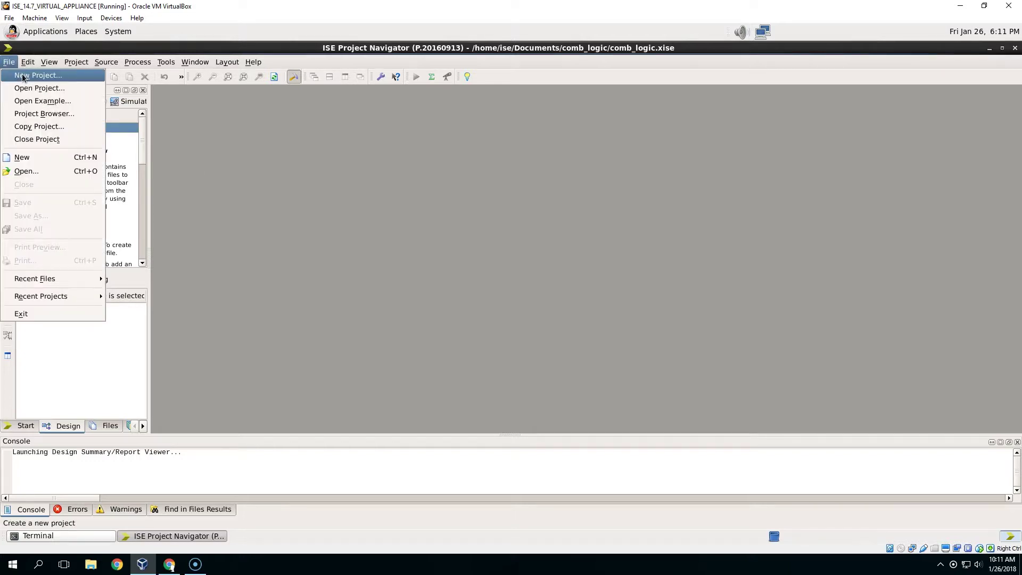
{"action": "left_click", "coordinate": [23, 77]}
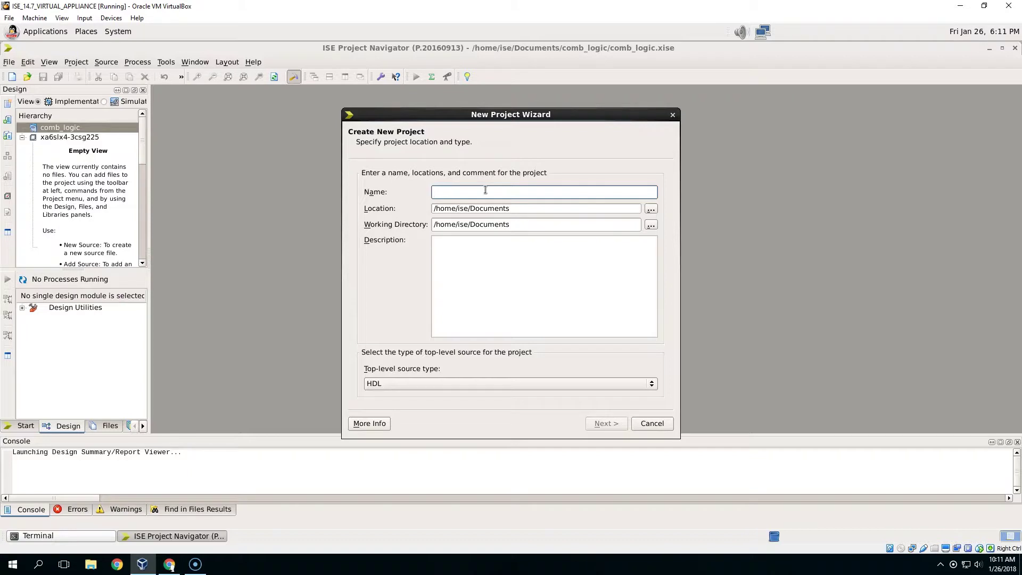
{"action": "type", "text": "comb_logic"}
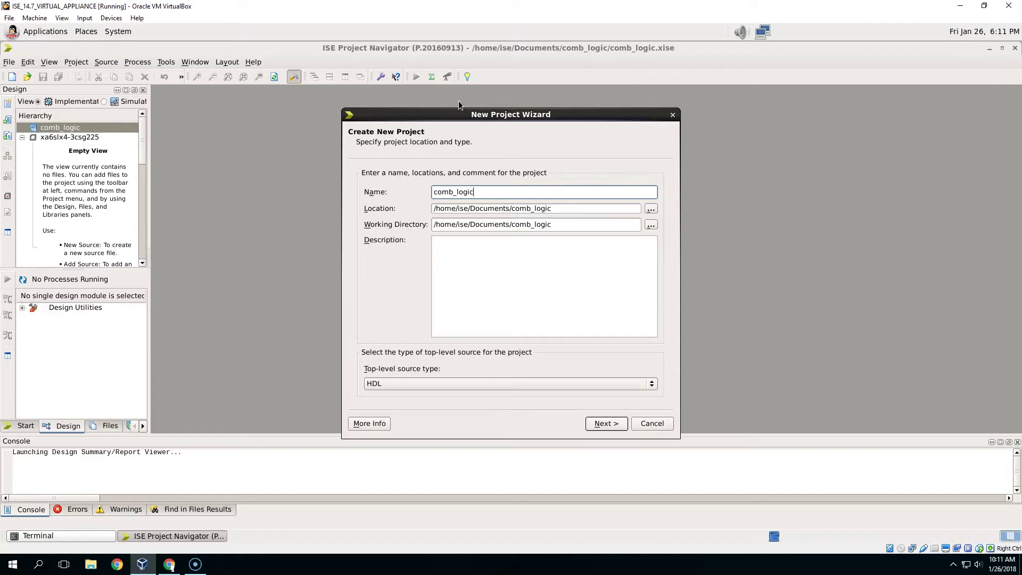
{"action": "left_click", "coordinate": [605, 425]}
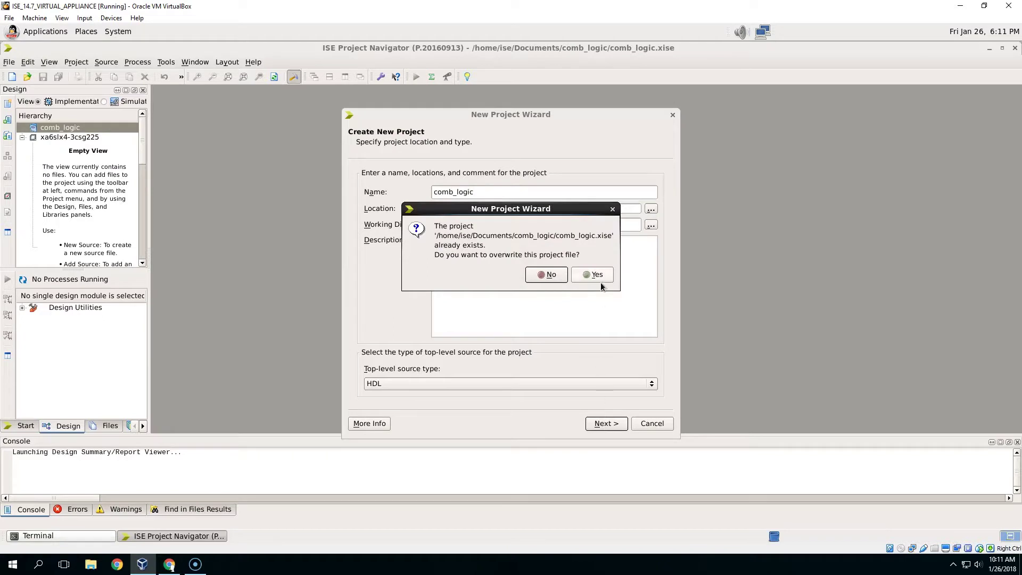
{"action": "left_click", "coordinate": [596, 275]}
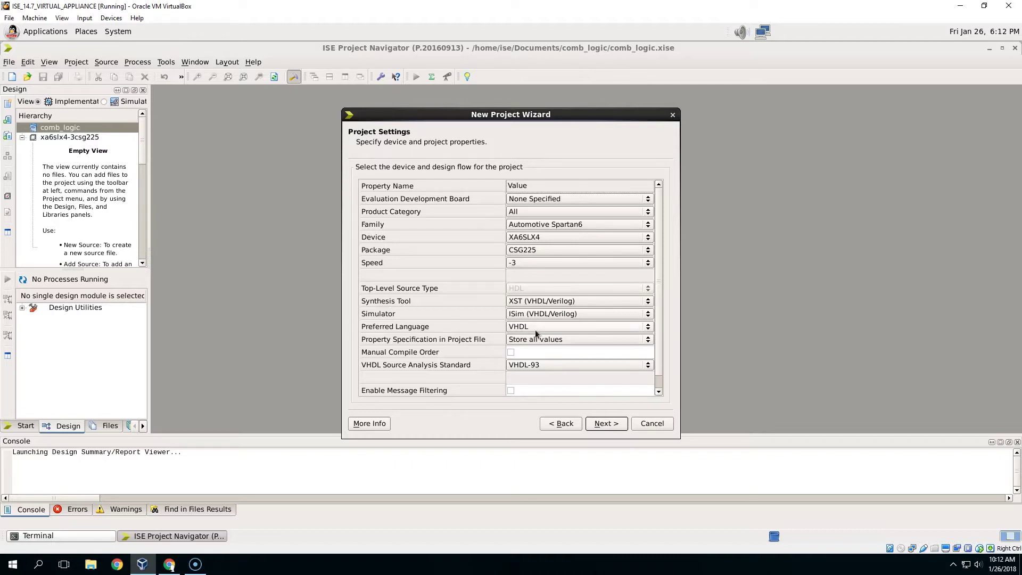
{"action": "left_click", "coordinate": [619, 424]}
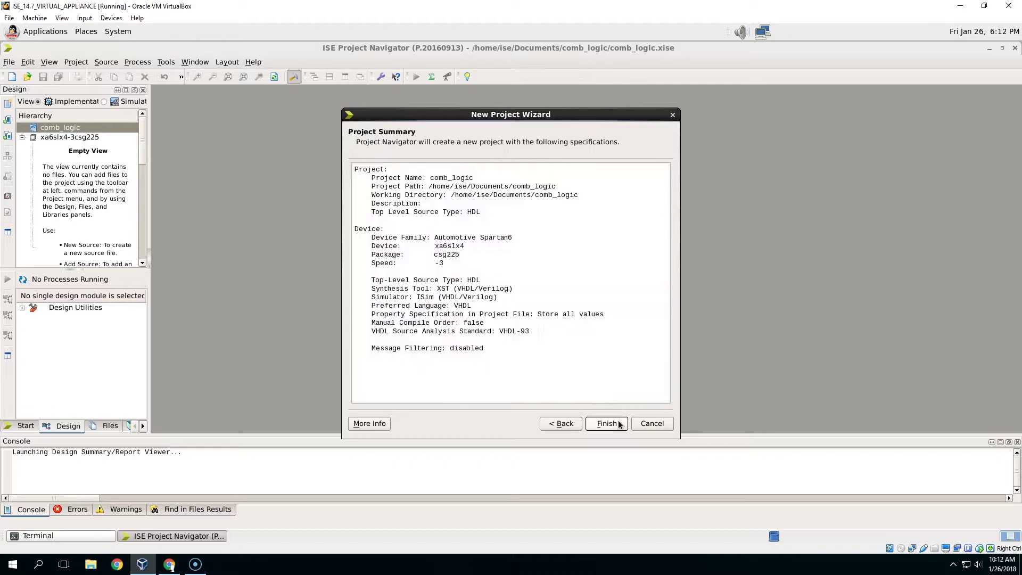
{"action": "left_click", "coordinate": [619, 423]}
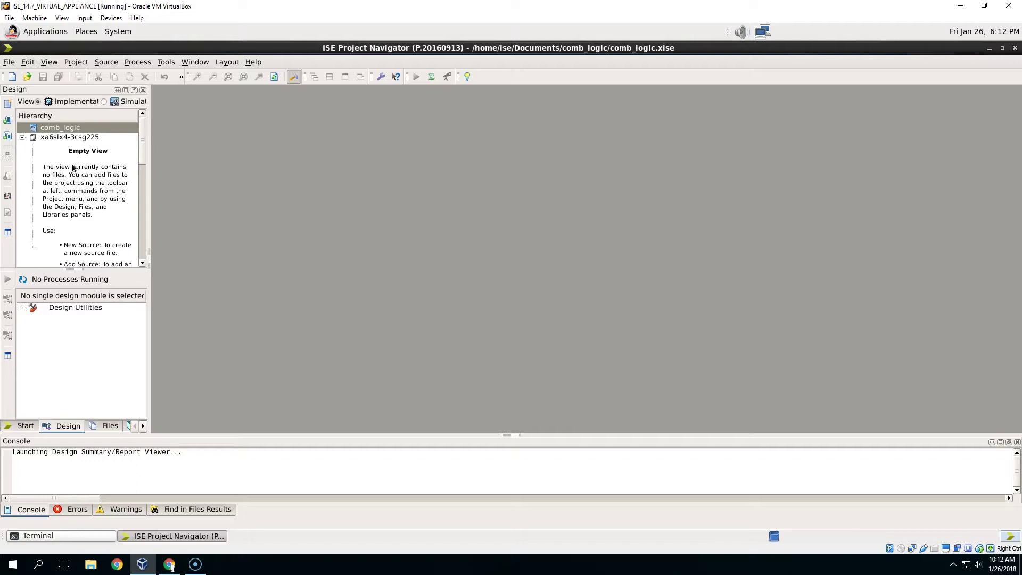
Open EGCP_381_Lab_L1.pptx from the Dropbox folder CSUF Related\Courses\EGCP-381\Lectures\Current\Lab and go to slide 31, the positional association example.
{"action": "left_click", "coordinate": [90, 565]}
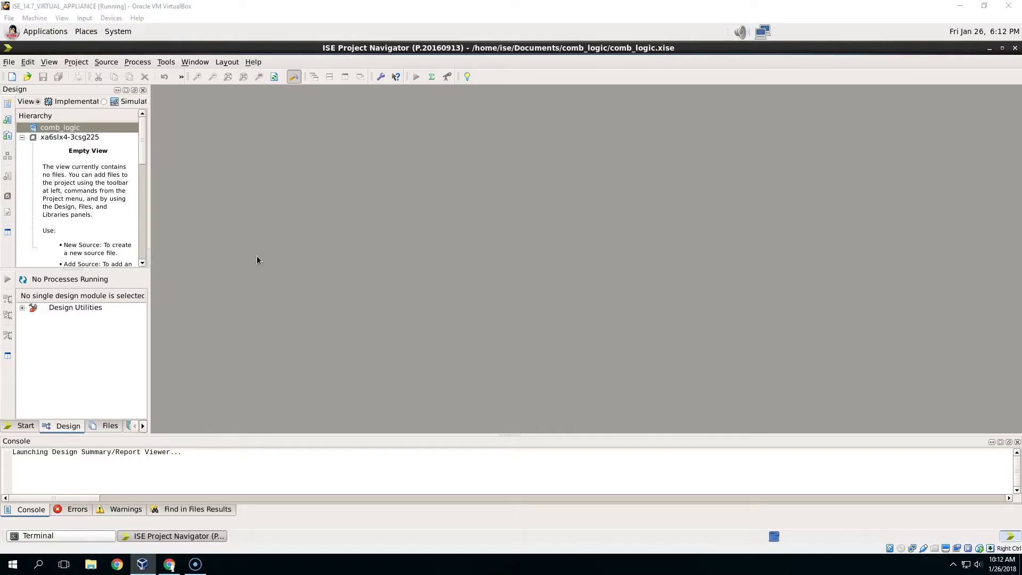
{"action": "left_click", "coordinate": [68, 156]}
{"action": "double_click", "coordinate": [141, 77]}
{"action": "double_click", "coordinate": [153, 179]}
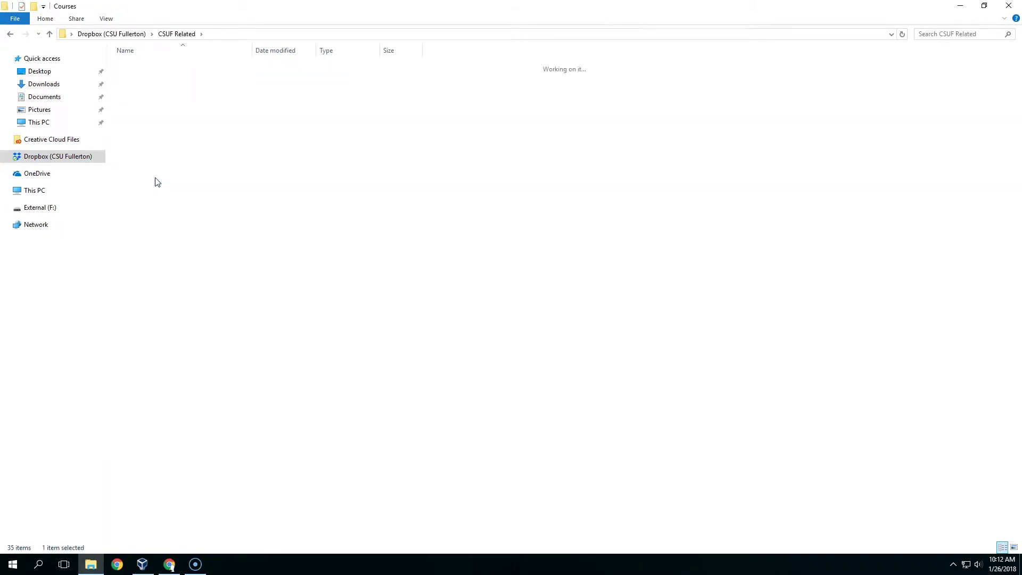
{"action": "double_click", "coordinate": [142, 122]}
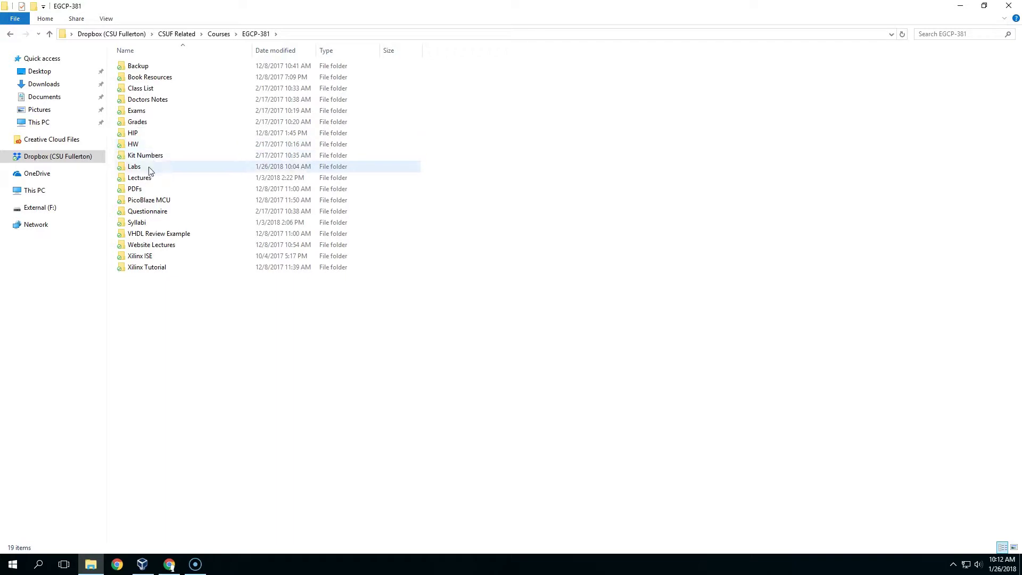
{"action": "double_click", "coordinate": [142, 178]}
{"action": "left_click", "coordinate": [161, 67]}
{"action": "double_click", "coordinate": [160, 66]}
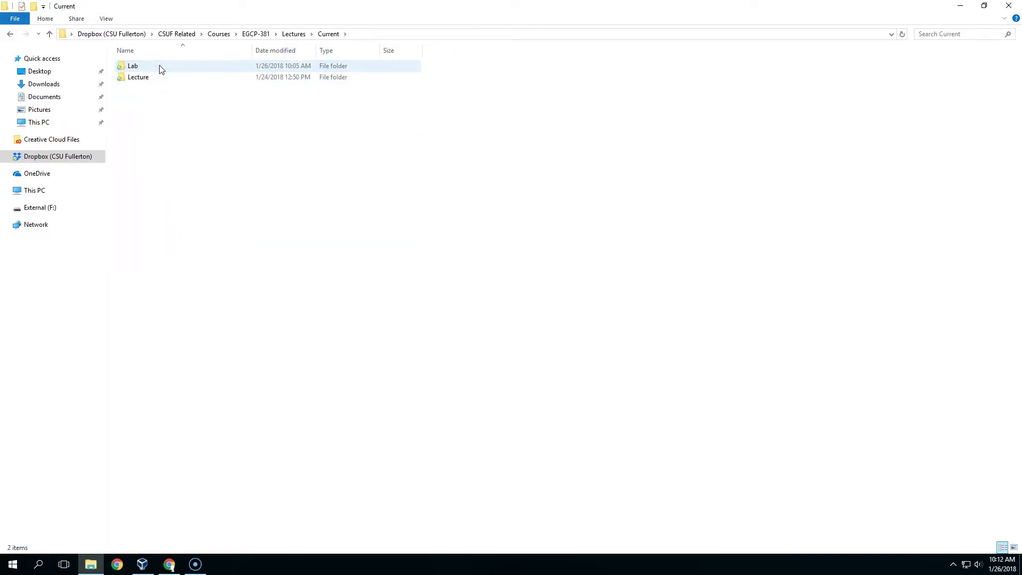
{"action": "double_click", "coordinate": [161, 66]}
{"action": "double_click", "coordinate": [160, 66]}
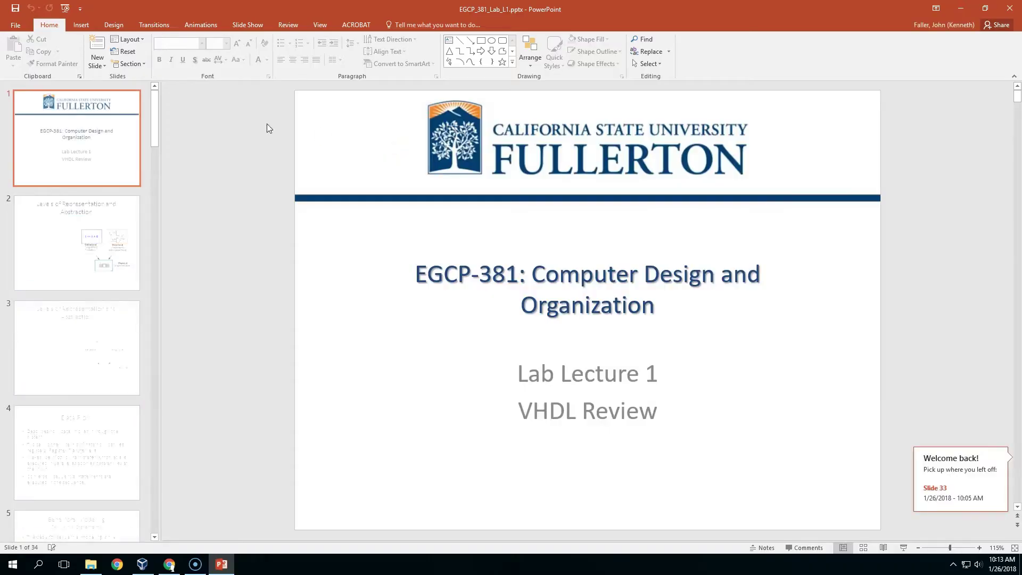
{"action": "left_click_drag", "start_coordinate": [154, 139], "coordinate": [184, 482]}
{"action": "left_click", "coordinate": [80, 351]}
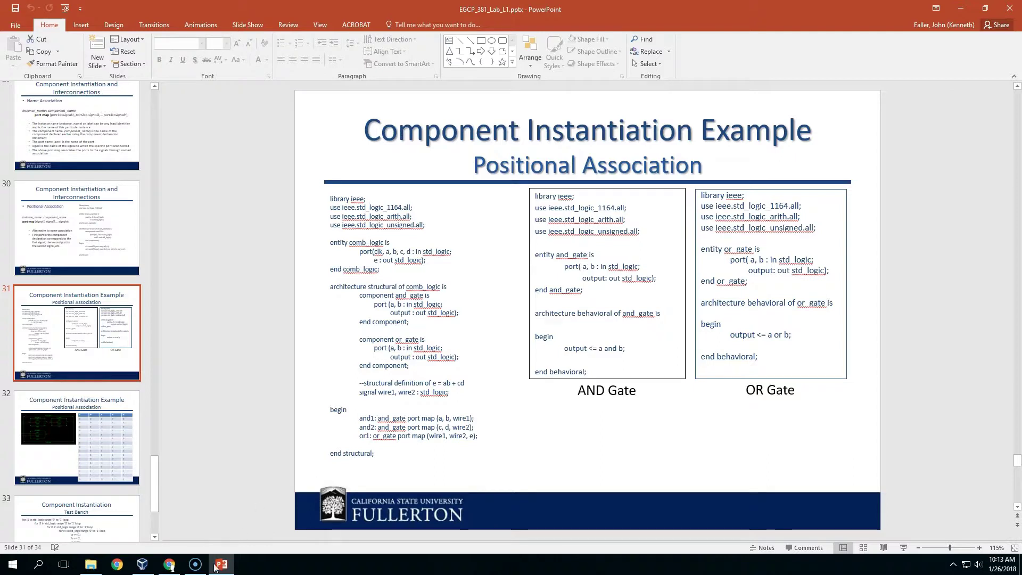
Back in Project Navigator, add a new VHDL module source named and_gate without port definitions, replacing the existing file.
{"action": "left_click", "coordinate": [142, 563]}
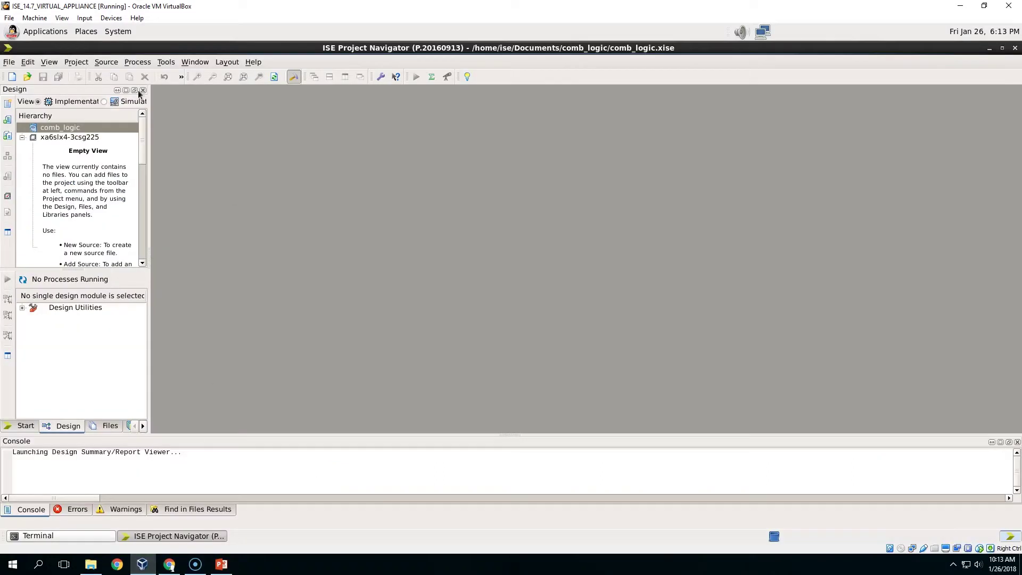
{"action": "left_click", "coordinate": [80, 63]}
{"action": "left_click", "coordinate": [83, 76]}
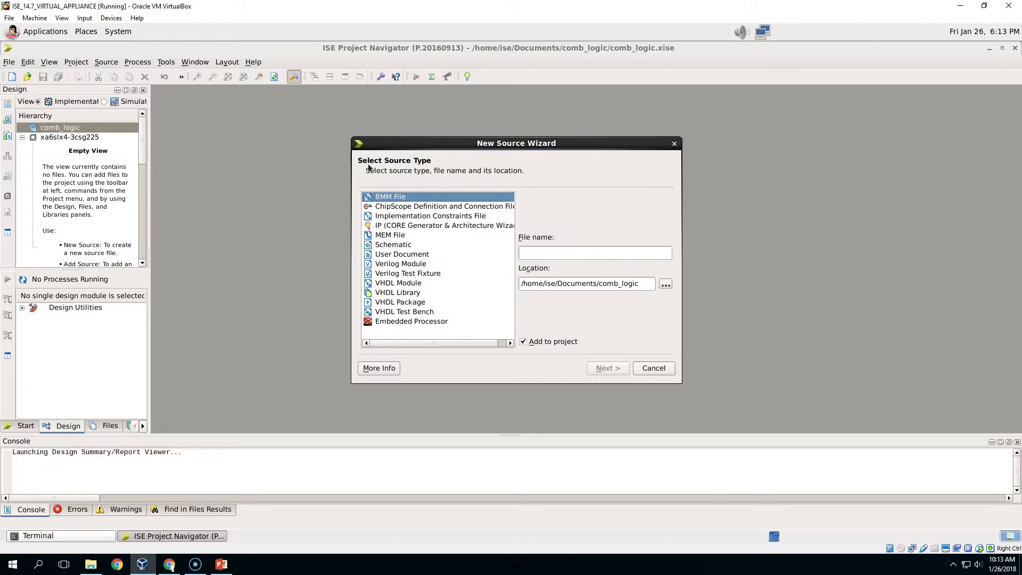
{"action": "left_click", "coordinate": [418, 285]}
{"action": "left_click", "coordinate": [562, 250]}
{"action": "type", "text": "and_"}
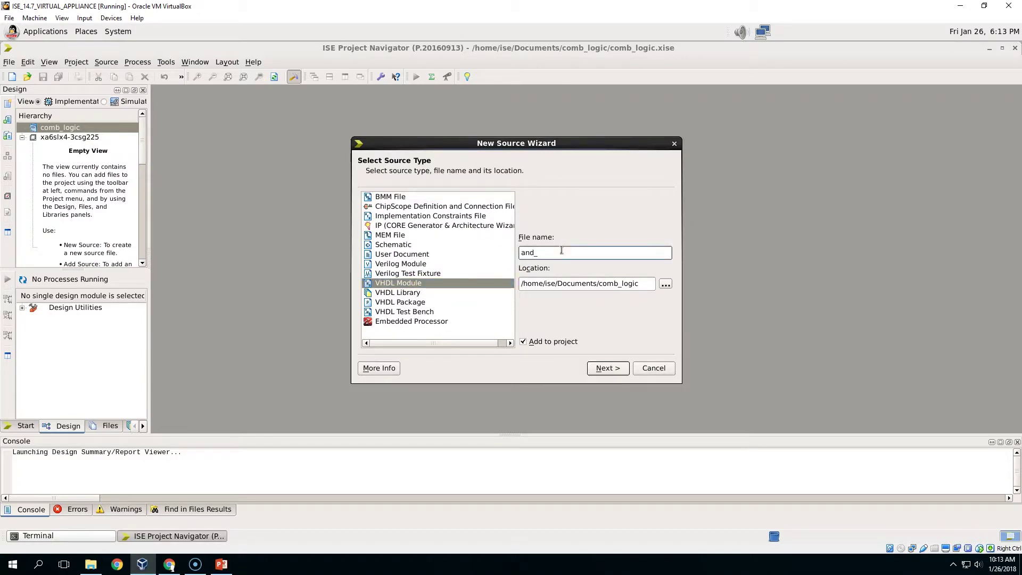
{"action": "type", "text": "gate"}
{"action": "left_click", "coordinate": [603, 369]}
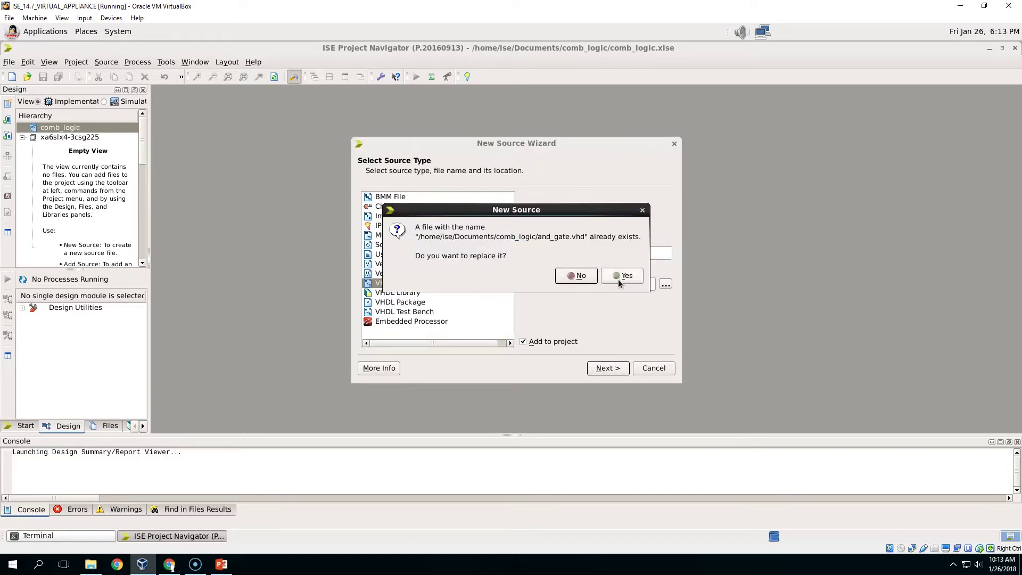
{"action": "left_click", "coordinate": [618, 277]}
{"action": "left_click", "coordinate": [608, 368]}
{"action": "left_click", "coordinate": [608, 368]}
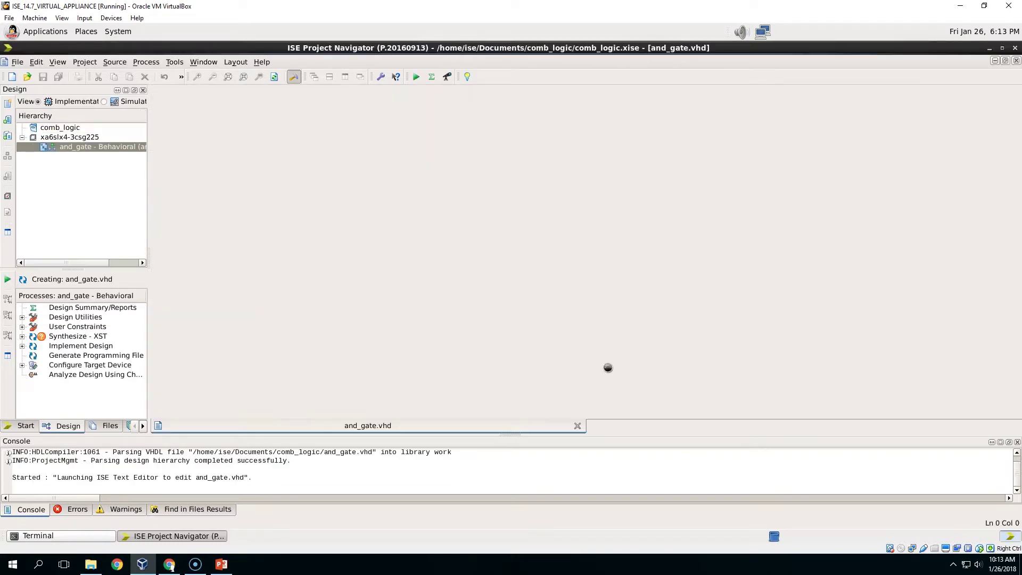
Copy the AND Gate code from the PowerPoint slide, replace the whole content of and_gate.vhd with it and save the file.
{"action": "left_click", "coordinate": [221, 564]}
{"action": "left_click", "coordinate": [586, 268]}
{"action": "key", "text": "ctrl+a"}
{"action": "key", "text": "ctrl+c"}
{"action": "key", "text": "alt+Tab"}
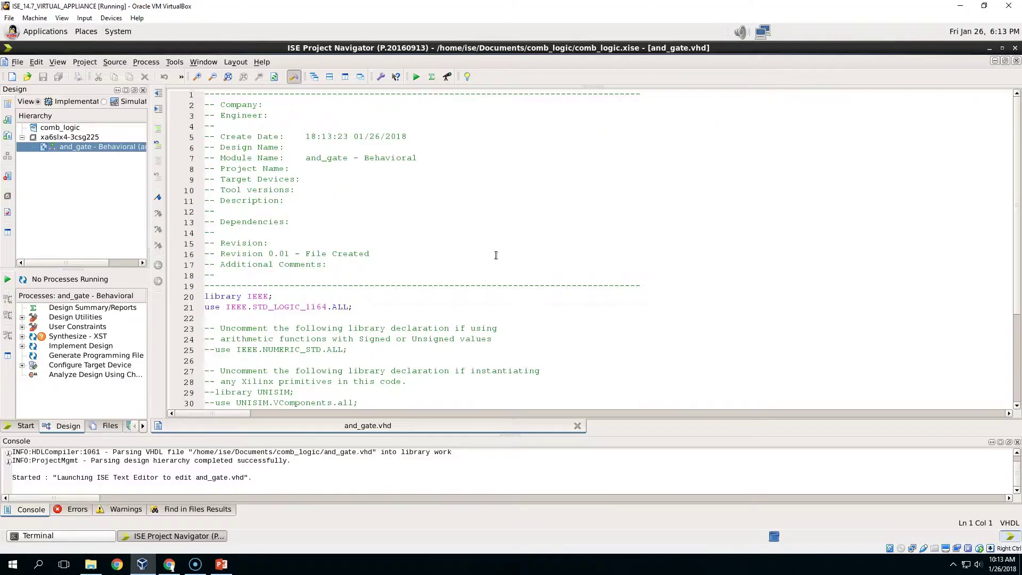
{"action": "key", "text": "ctrl+a"}
{"action": "key", "text": "ctrl+v"}
{"action": "key", "text": "ctrl+s"}
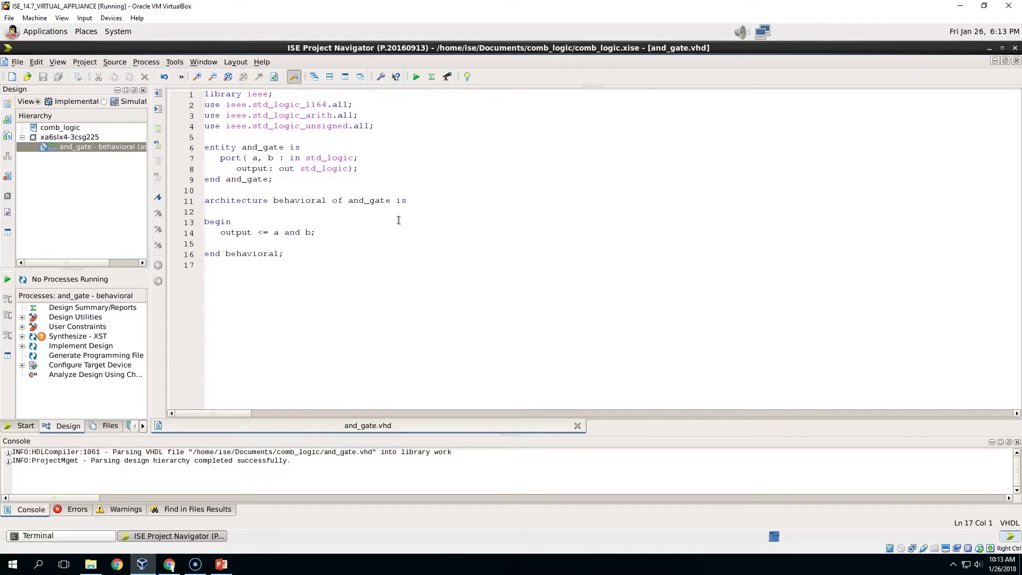
Add a new VHDL module source named or_gate without port definitions, replacing the existing file.
{"action": "left_click", "coordinate": [85, 62]}
{"action": "left_click", "coordinate": [95, 76]}
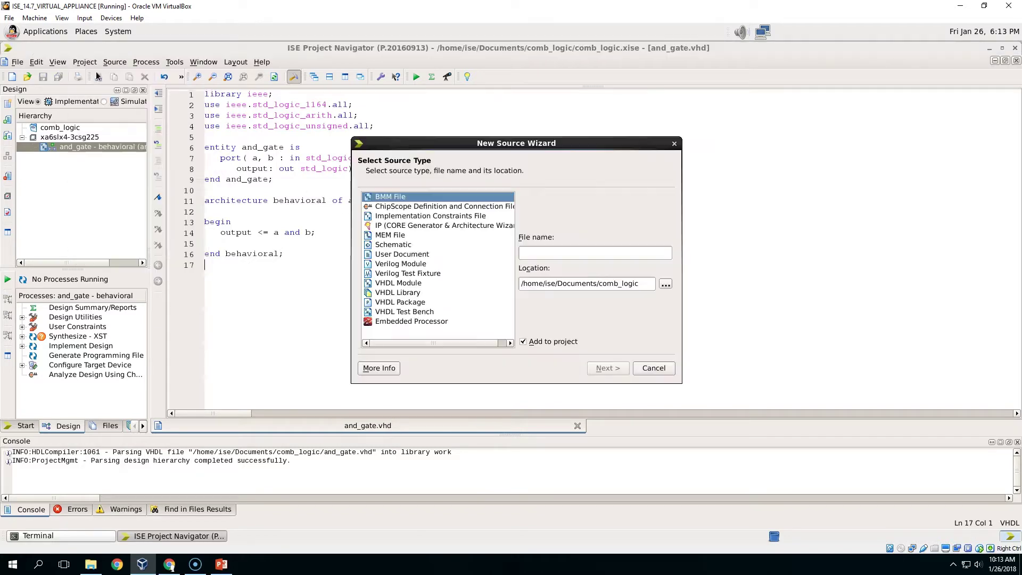
{"action": "left_click", "coordinate": [415, 286]}
{"action": "left_click", "coordinate": [547, 255]}
{"action": "type", "text": "or_gate"}
{"action": "left_click", "coordinate": [600, 367]}
{"action": "left_click", "coordinate": [633, 278]}
{"action": "left_click", "coordinate": [608, 367]}
{"action": "left_click", "coordinate": [607, 366]}
Copy the OR Gate code from the PowerPoint slide, replace the whole content of or_gate.vhd with it and save the file.
{"action": "left_click", "coordinate": [221, 564]}
{"action": "left_click", "coordinate": [760, 225]}
{"action": "key", "text": "ctrl+a"}
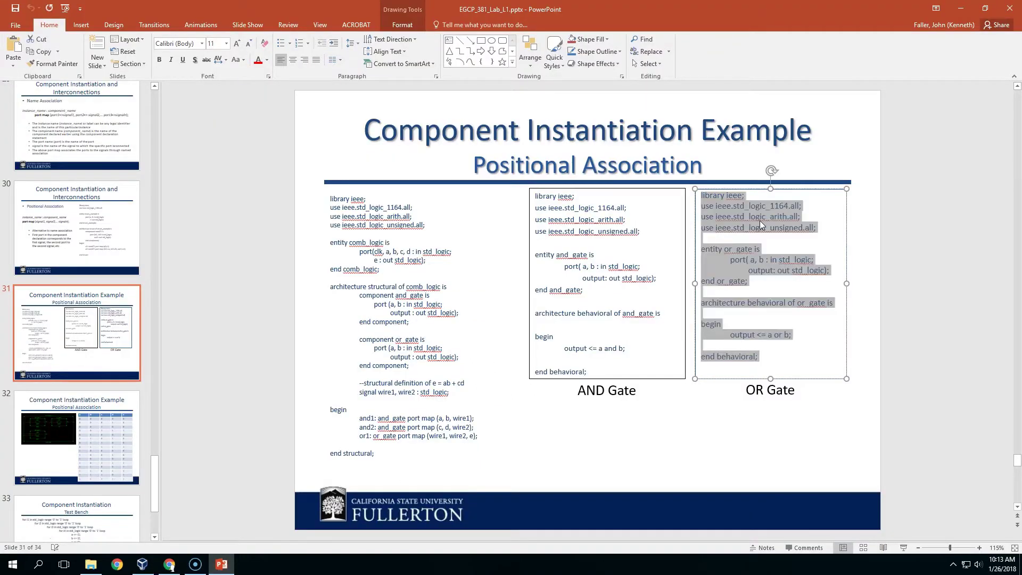
{"action": "key", "text": "ctrl+c"}
{"action": "key", "text": "alt+Tab"}
{"action": "key", "text": "ctrl+a"}
{"action": "key", "text": "ctrl+v"}
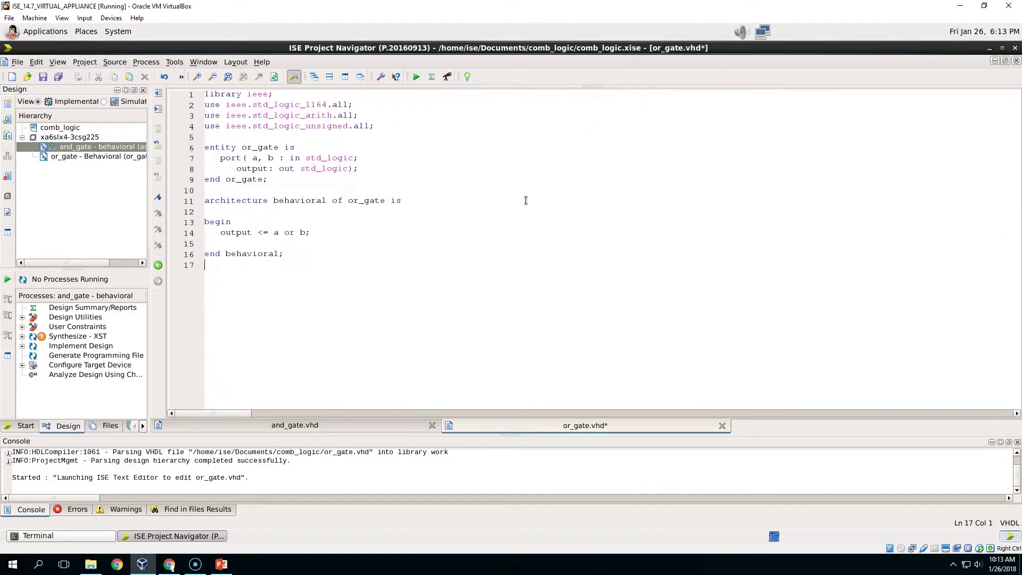
{"action": "key", "text": "ctrl+s"}
Add a new VHDL module source named comb_logic without port definitions, replacing the existing file.
{"action": "left_click", "coordinate": [85, 62]}
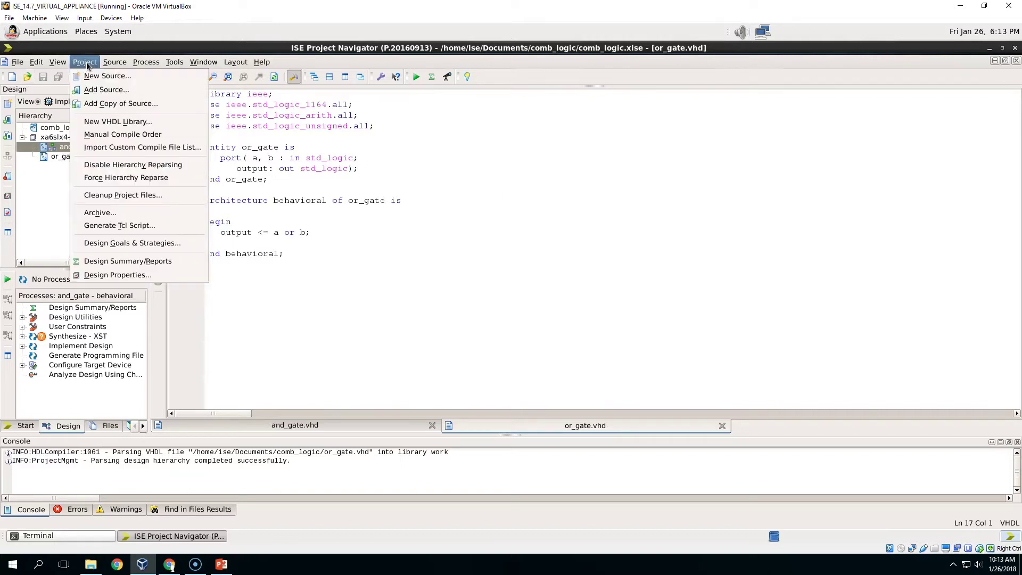
{"action": "left_click", "coordinate": [101, 71]}
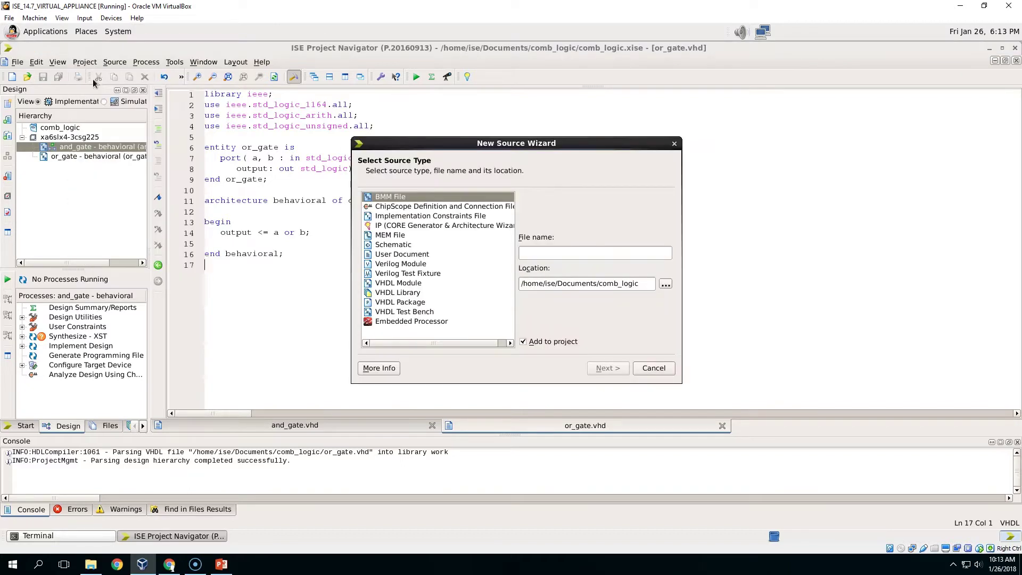
{"action": "left_click", "coordinate": [414, 284]}
{"action": "left_click", "coordinate": [533, 249]}
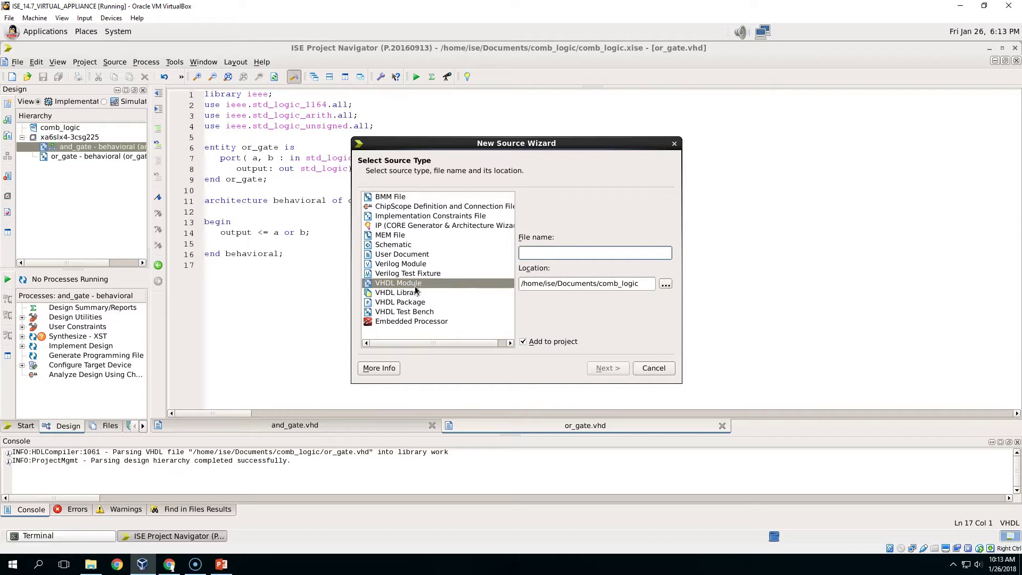
{"action": "type", "text": "comb_logic"}
{"action": "left_click", "coordinate": [608, 368]}
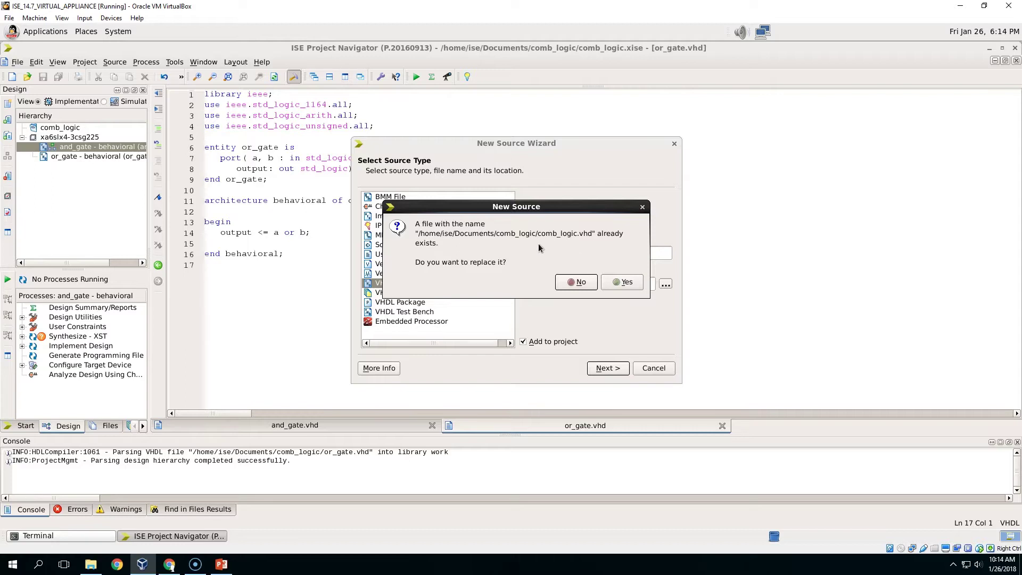
{"action": "left_click", "coordinate": [619, 286]}
{"action": "left_click", "coordinate": [612, 373]}
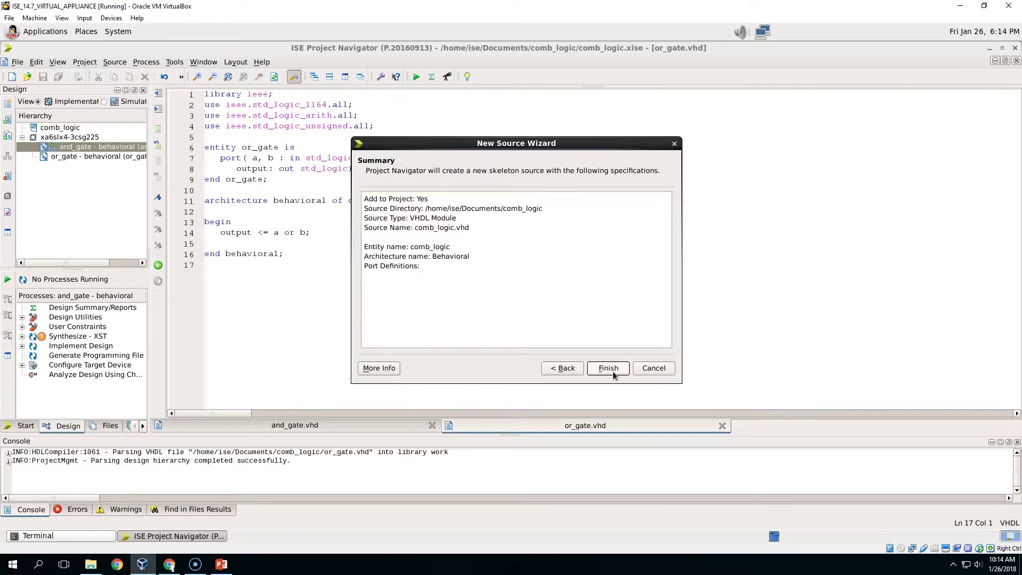
{"action": "left_click", "coordinate": [608, 368]}
Copy the structural comb_logic code from the PowerPoint slide, replace the whole content of comb_logic.vhd with it and save the file.
{"action": "left_click", "coordinate": [221, 565]}
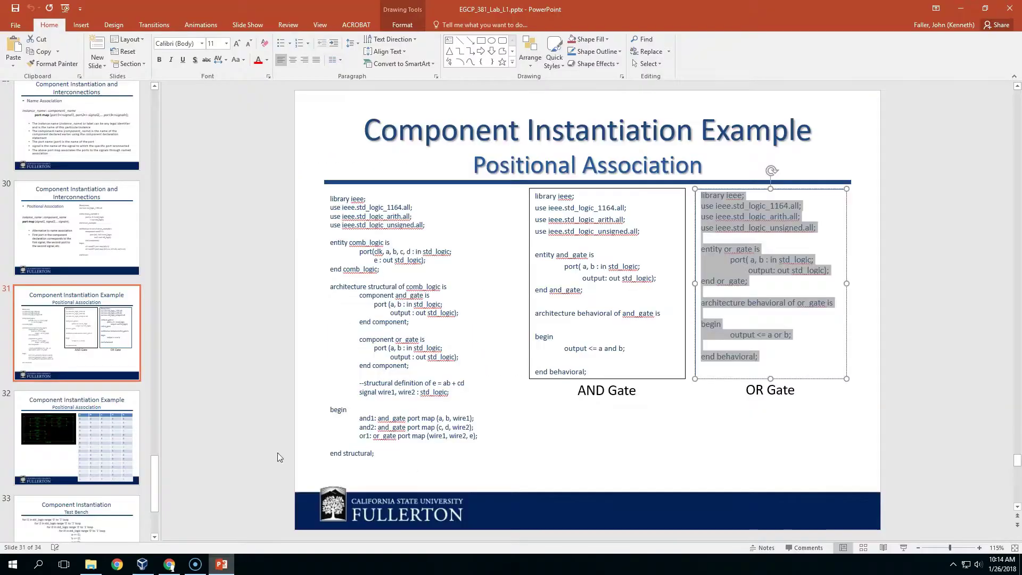
{"action": "left_click", "coordinate": [423, 311]}
{"action": "key", "text": "ctrl+a"}
{"action": "key", "text": "alt+Tab"}
{"action": "left_click", "coordinate": [366, 229]}
{"action": "key", "text": "ctrl+a"}
{"action": "key", "text": "ctrl+v"}
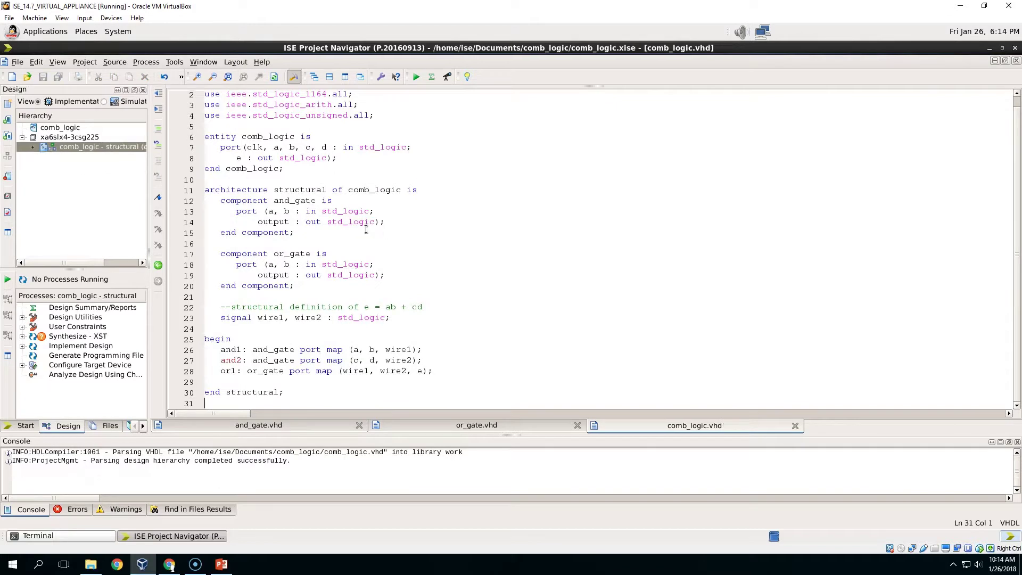
Expand the comb_logic module in the hierarchy and run Check Syntax from its synthesis processes.
{"action": "left_click", "coordinate": [33, 147]}
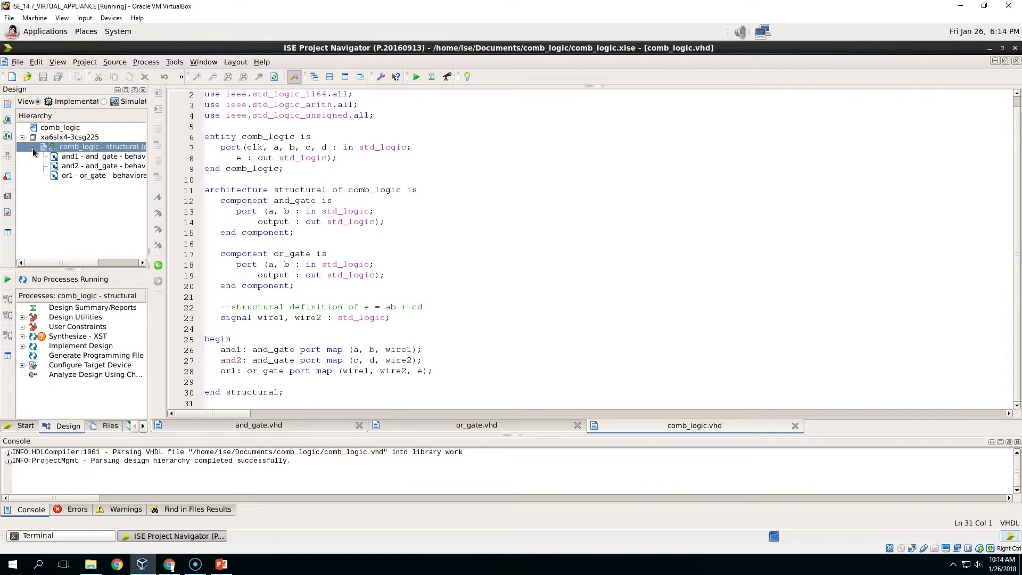
{"action": "left_click", "coordinate": [22, 337]}
{"action": "double_click", "coordinate": [84, 365]}
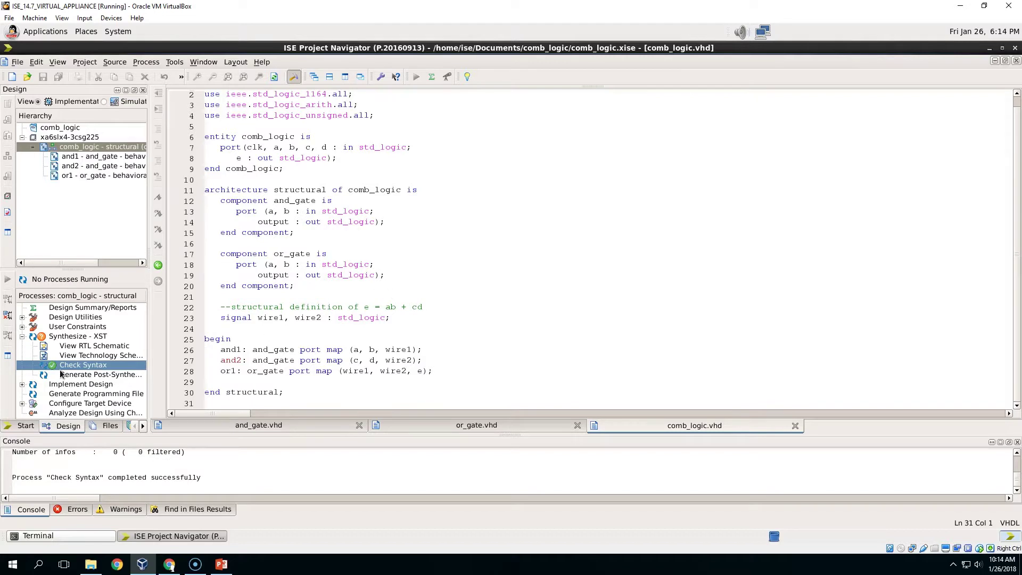
Generate the RTL schematic of comb_logic, starting with the top-level block, and expand that block to its internal gates.
{"action": "double_click", "coordinate": [91, 347]}
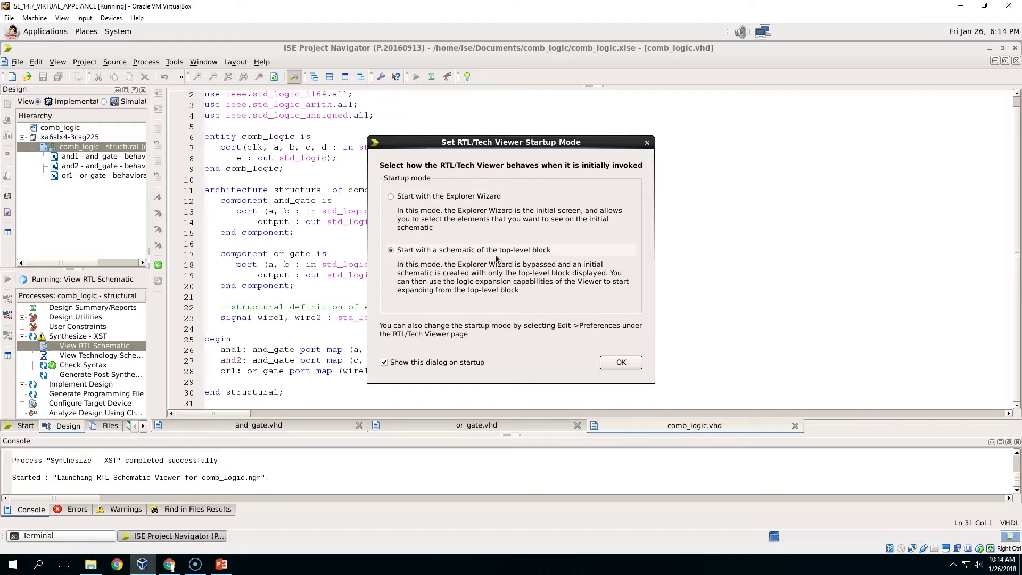
{"action": "left_click", "coordinate": [621, 363]}
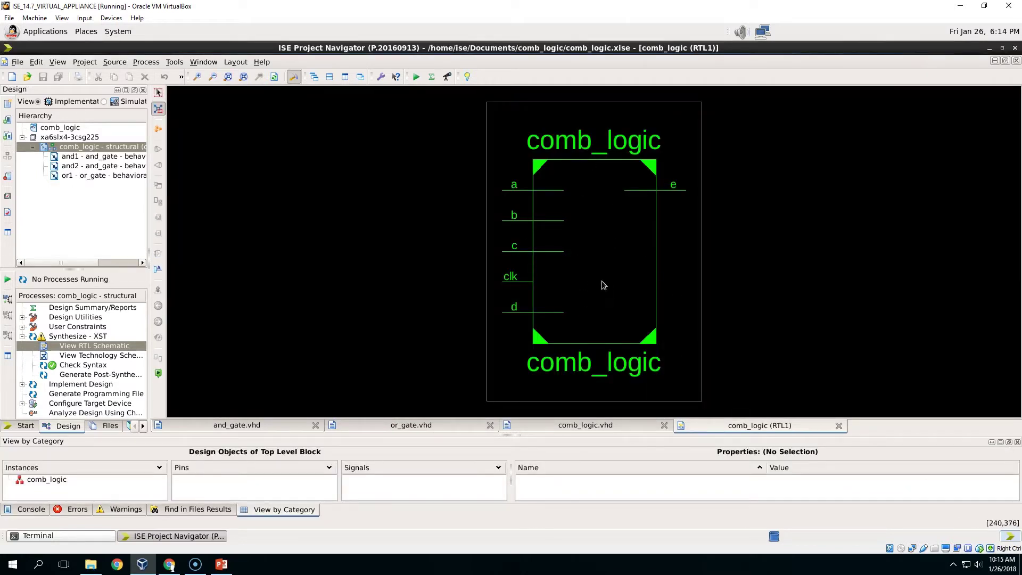
{"action": "double_click", "coordinate": [647, 260]}
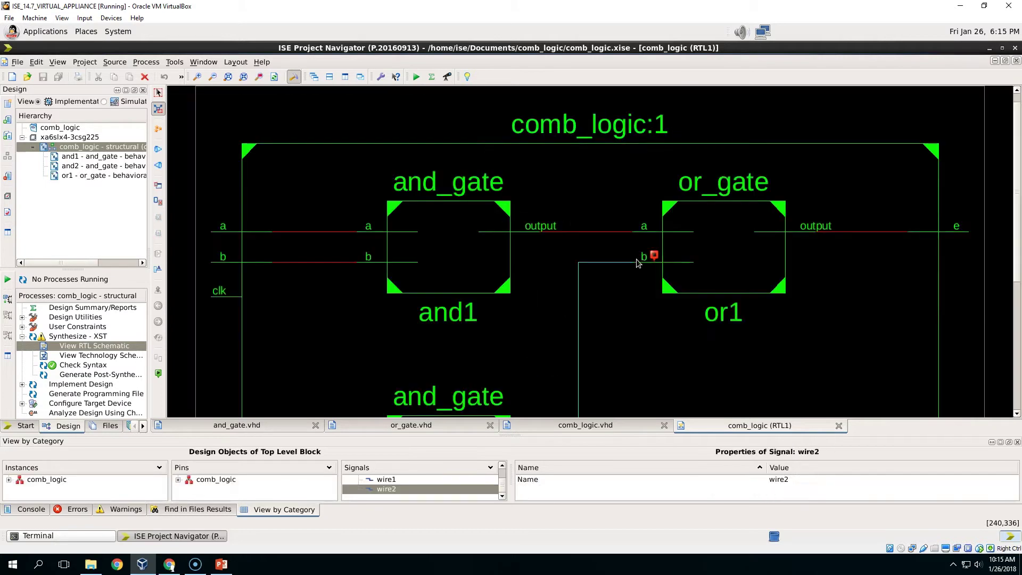
Expand the and1, and2 and or1 blocks of the RTL schematic to their primitive gates, and close the schematic.
{"action": "scroll", "coordinate": [710, 245], "scroll_direction": "down", "scroll_amount": 3}
{"action": "scroll", "coordinate": [712, 241], "scroll_direction": "up", "scroll_amount": 2}
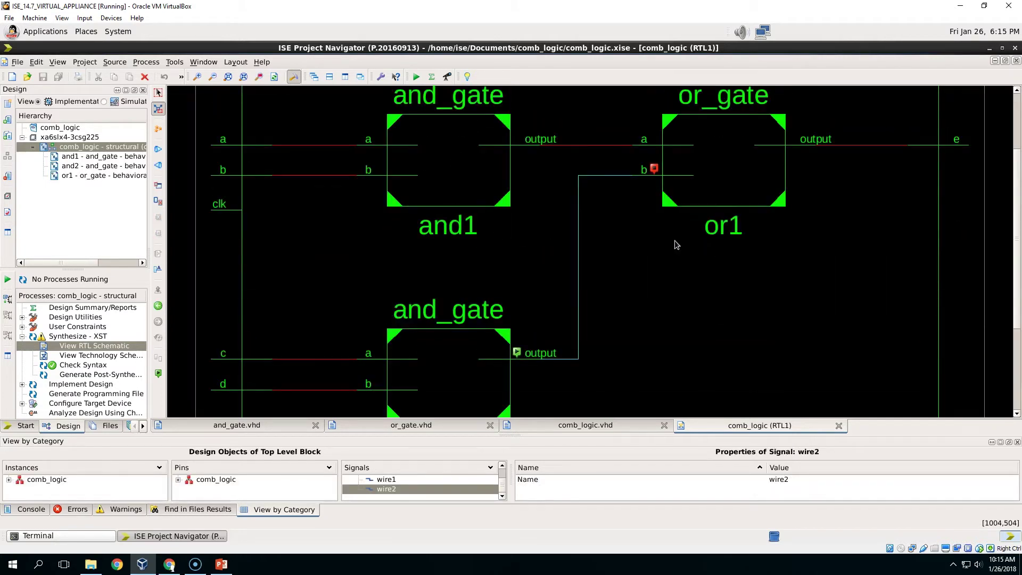
{"action": "scroll", "coordinate": [675, 241], "scroll_direction": "up", "scroll_amount": 2}
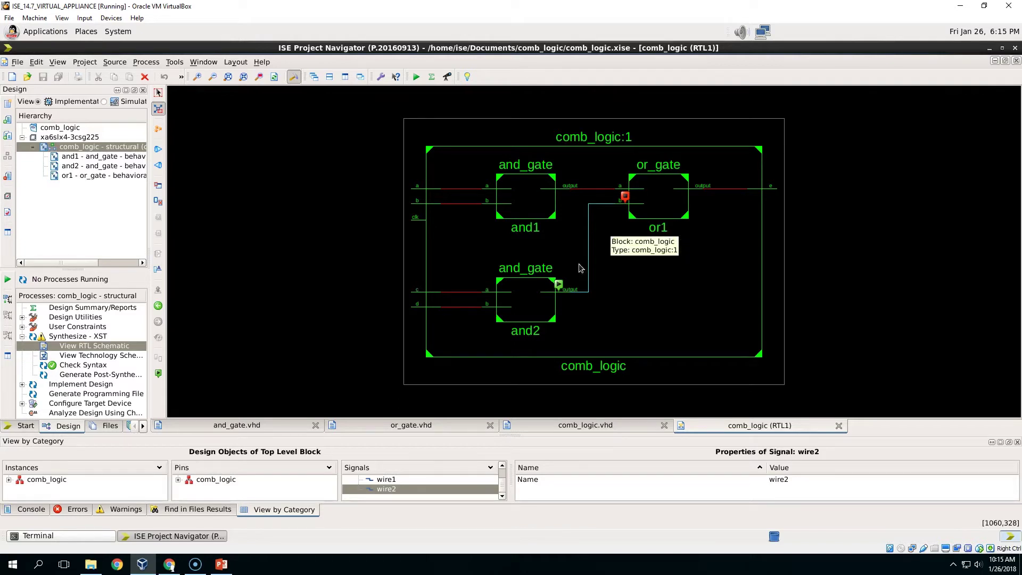
{"action": "double_click", "coordinate": [536, 198]}
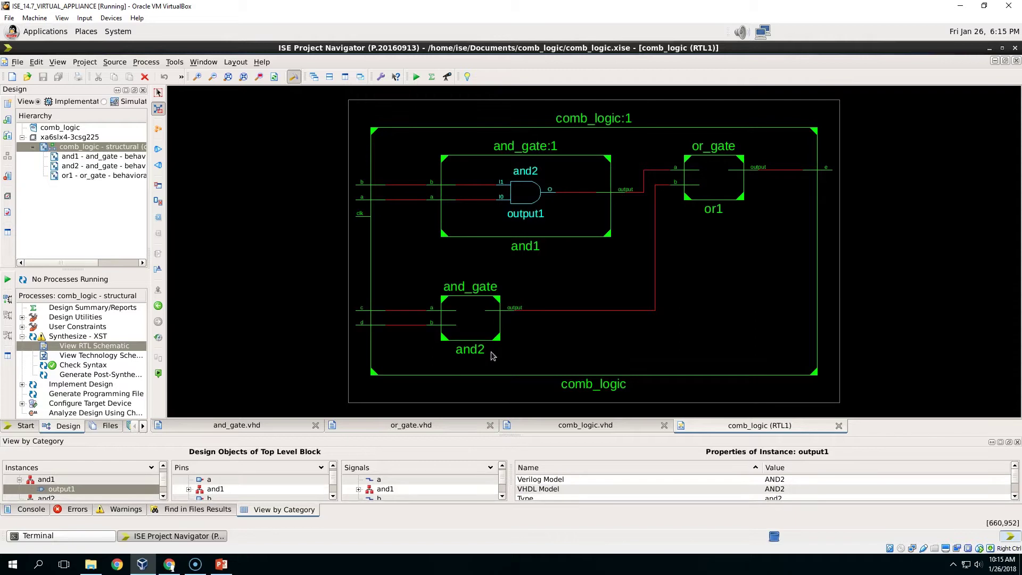
{"action": "double_click", "coordinate": [476, 322]}
{"action": "double_click", "coordinate": [702, 172]}
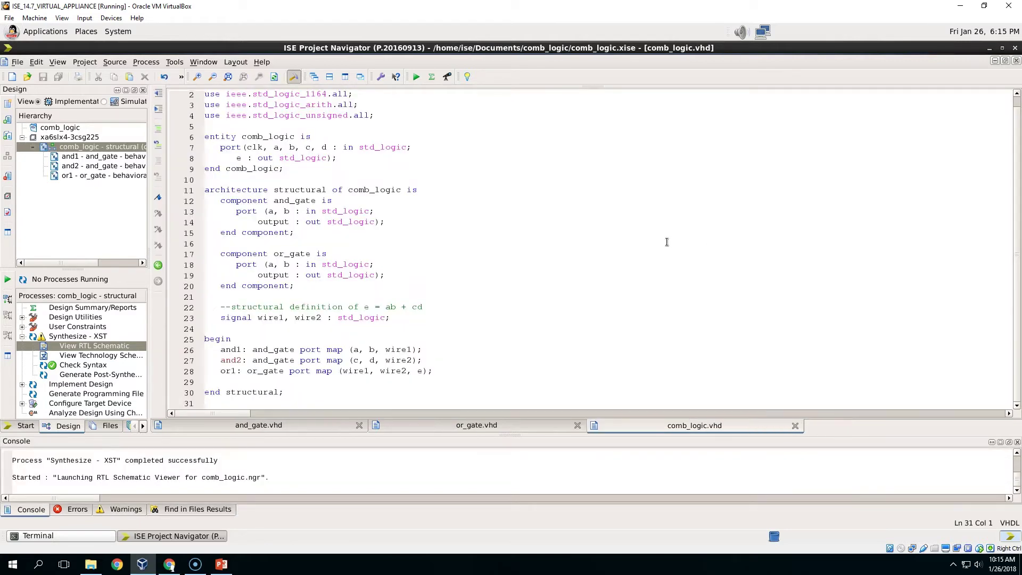
Add a new VHDL Test Bench source named comb_logic_tb associated with comb_logic, replacing the existing file.
{"action": "left_click", "coordinate": [87, 63]}
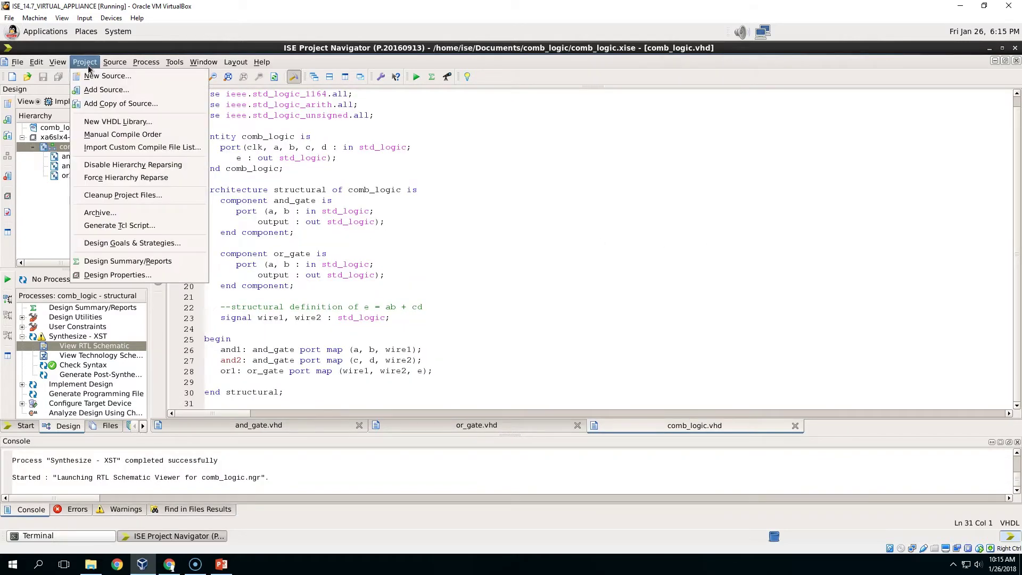
{"action": "left_click", "coordinate": [98, 76]}
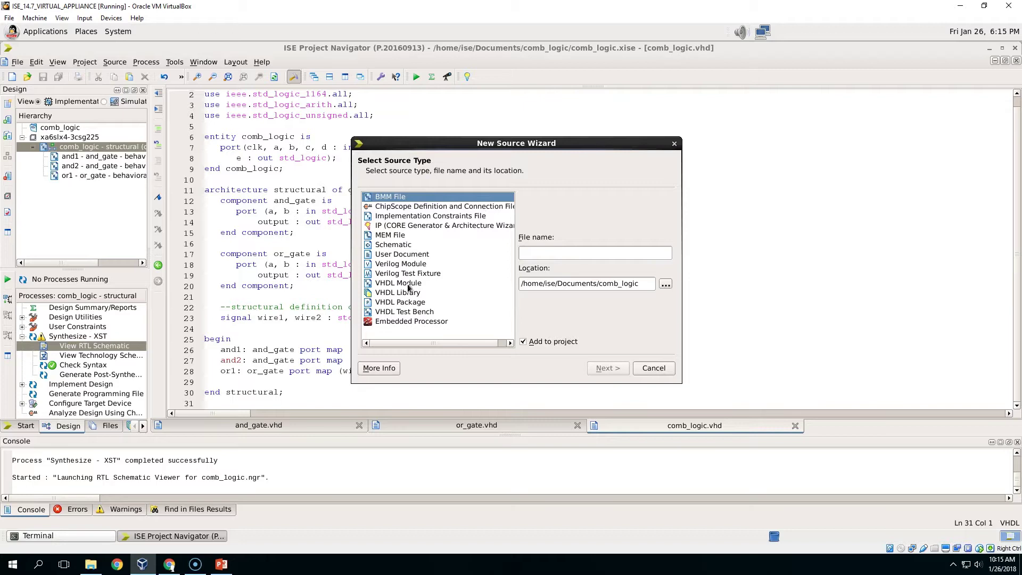
{"action": "left_click", "coordinate": [412, 312]}
{"action": "left_click", "coordinate": [581, 253]}
{"action": "type", "text": "comb_logic_tb"}
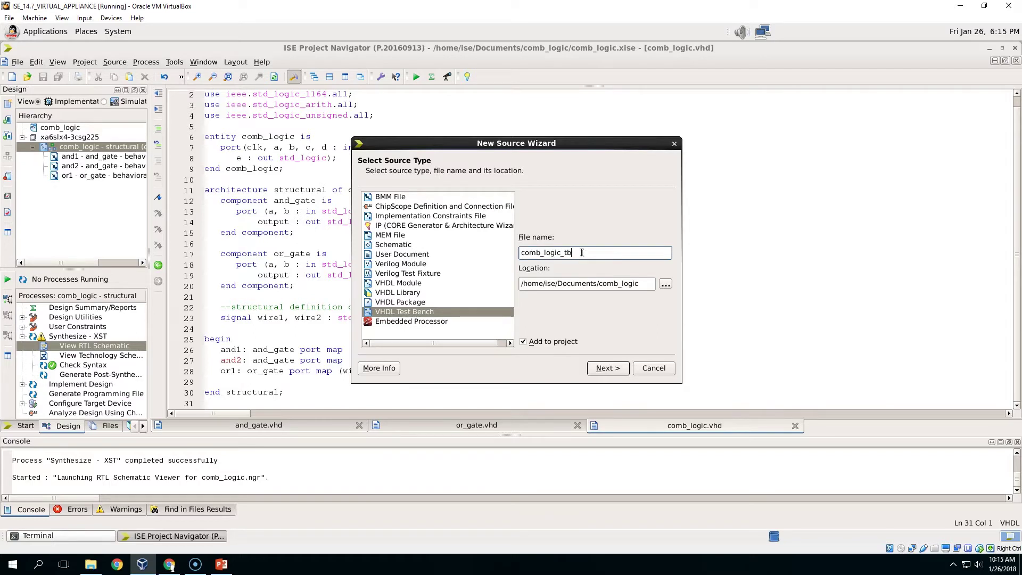
{"action": "left_click", "coordinate": [612, 369]}
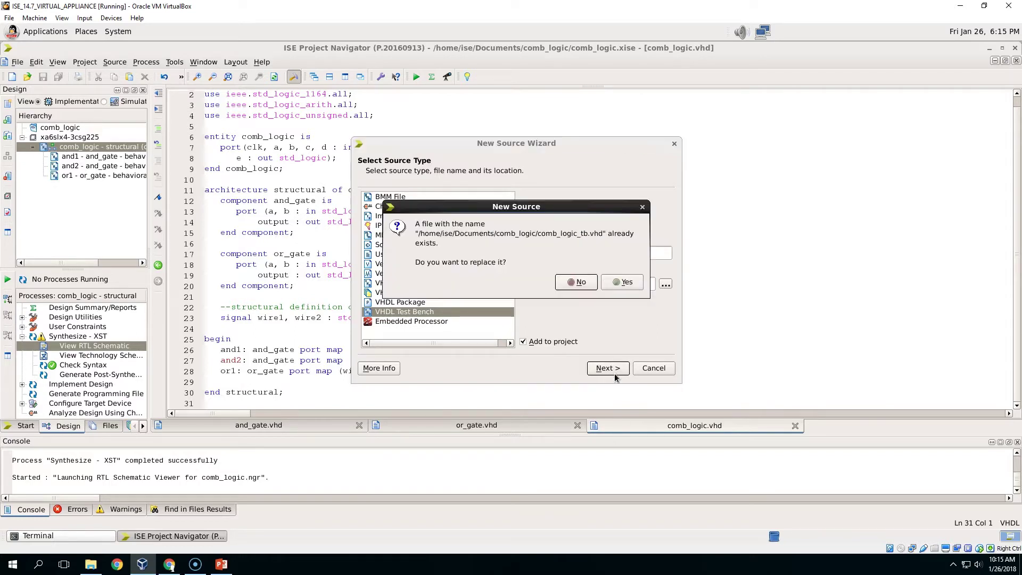
{"action": "left_click", "coordinate": [615, 286]}
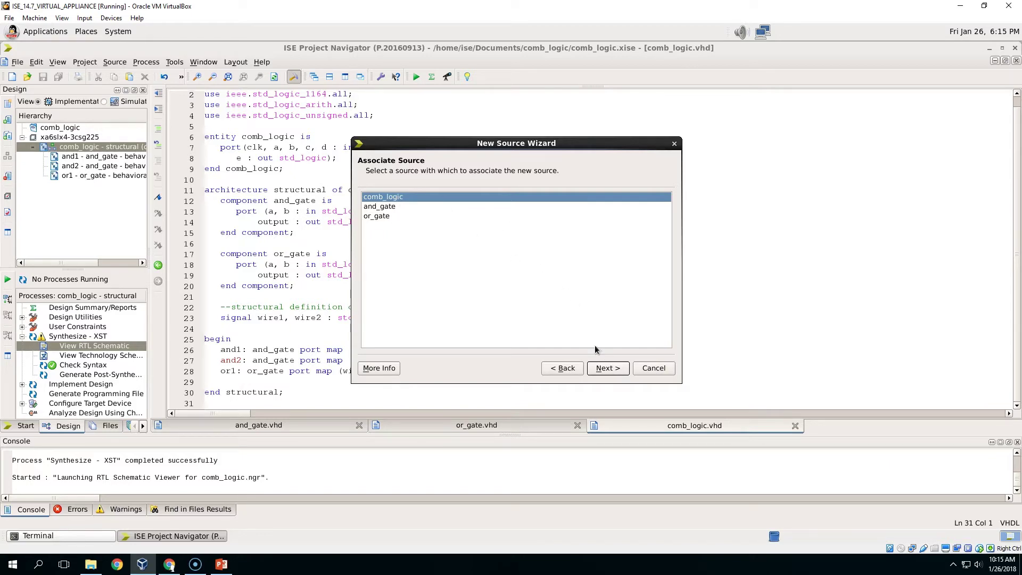
{"action": "left_click", "coordinate": [606, 368]}
{"action": "left_click", "coordinate": [605, 368]}
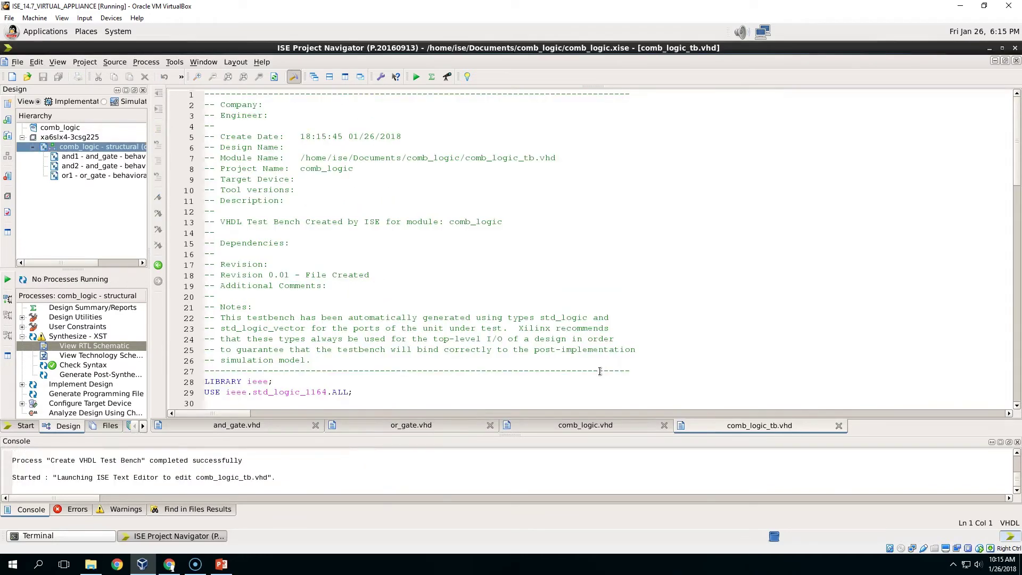
Delete the header comment block of comb_logic_tb.vhd and convert all the remaining code to lowercase.
{"action": "left_click_drag", "start_coordinate": [639, 370], "coordinate": [165, 39]}
{"action": "key", "text": "Delete"}
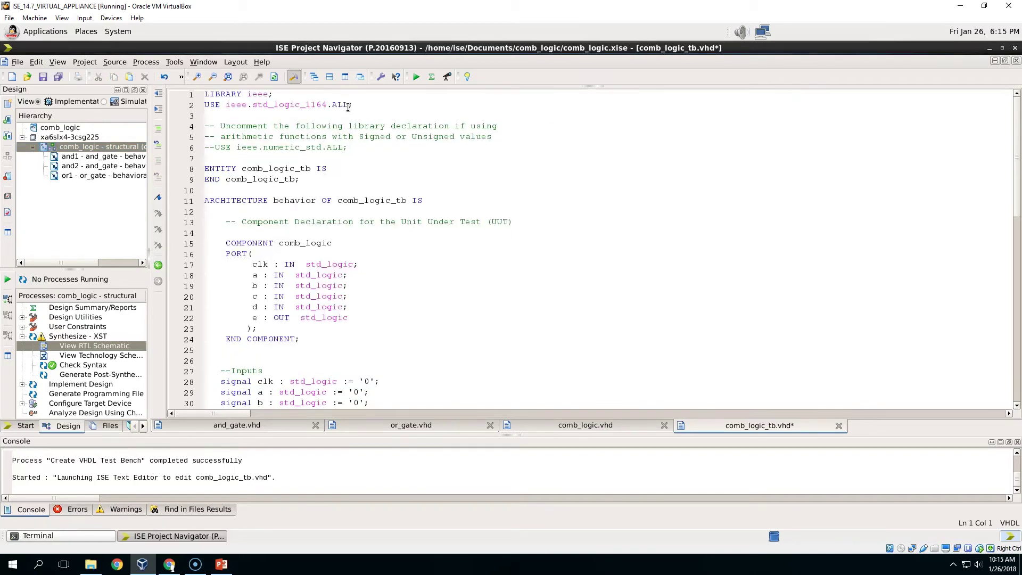
{"action": "key", "text": "ctrl+a"}
{"action": "key", "text": "ctrl+u"}
{"action": "left_click", "coordinate": [348, 107]}
Review the test bench code down to its stimulus process, and copy the nested-loop stimulus code from the Test Bench slide in PowerPoint.
{"action": "scroll", "coordinate": [348, 112], "scroll_direction": "down", "scroll_amount": 5}
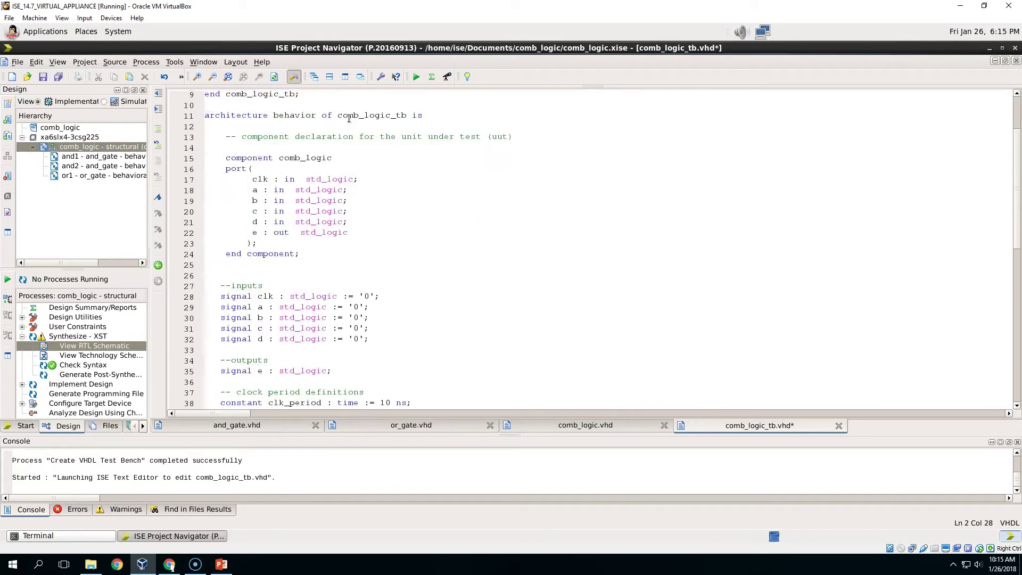
{"action": "scroll", "coordinate": [349, 117], "scroll_direction": "down", "scroll_amount": 4}
{"action": "scroll", "coordinate": [354, 128], "scroll_direction": "up", "scroll_amount": 9}
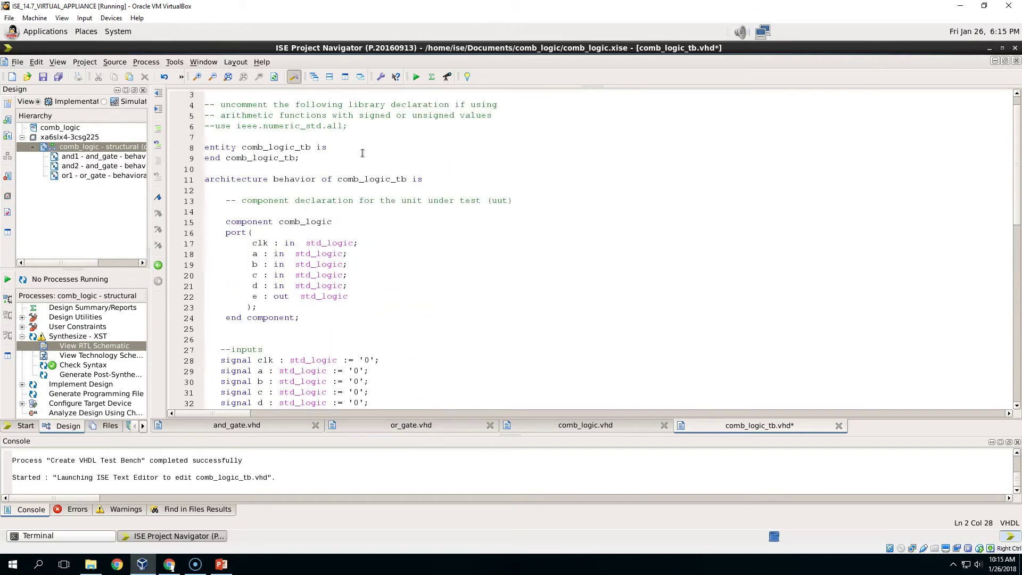
{"action": "scroll", "coordinate": [362, 154], "scroll_direction": "down", "scroll_amount": 2}
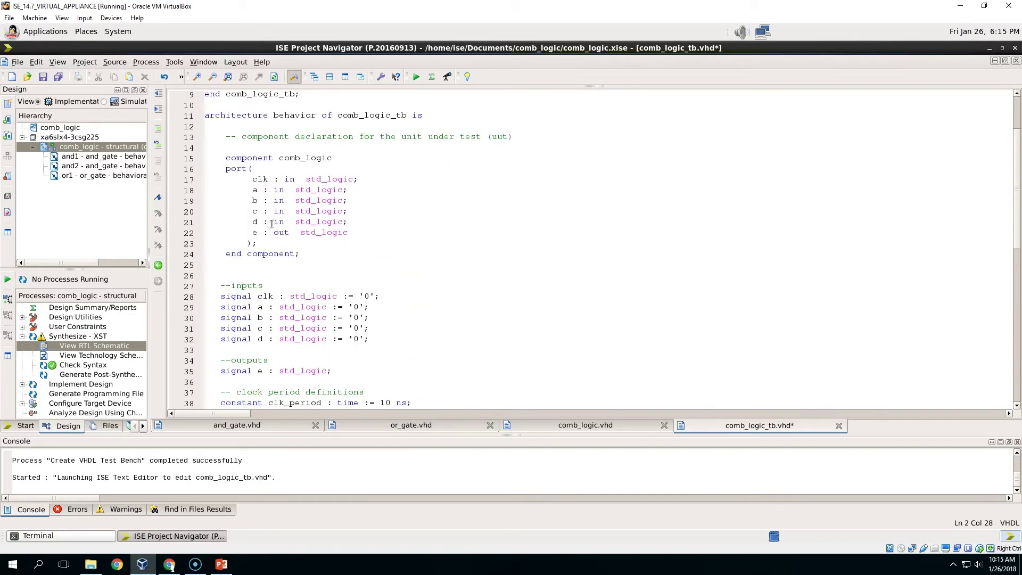
{"action": "scroll", "coordinate": [271, 224], "scroll_direction": "down", "scroll_amount": 12}
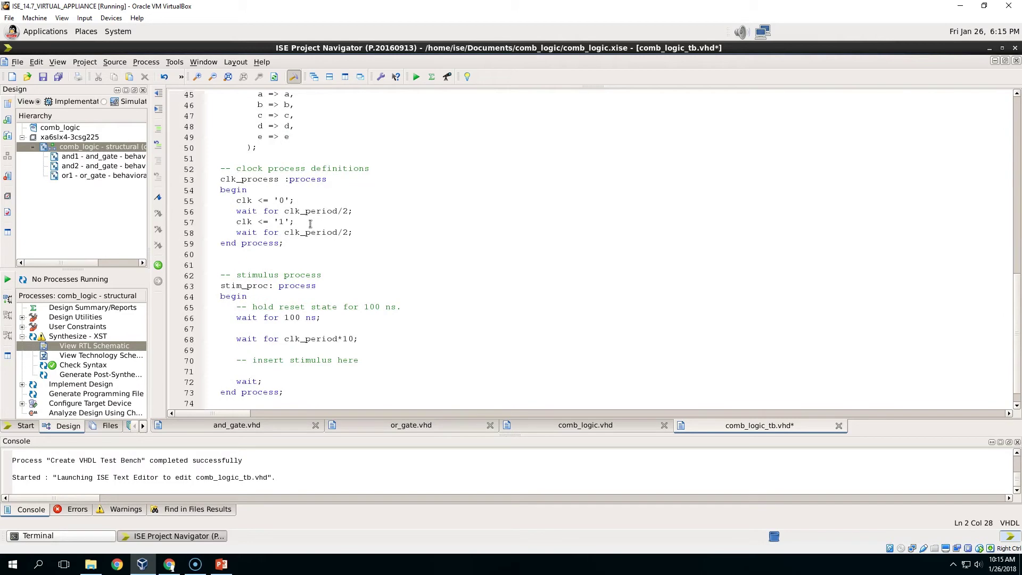
{"action": "scroll", "coordinate": [310, 224], "scroll_direction": "down", "scroll_amount": 1}
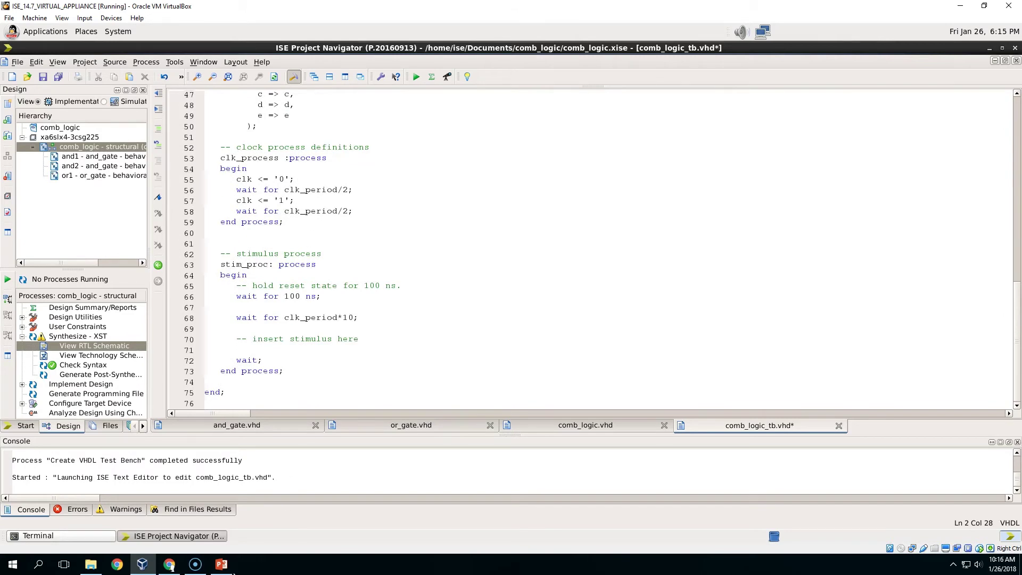
{"action": "left_click", "coordinate": [227, 567]}
{"action": "scroll", "coordinate": [268, 286], "scroll_direction": "down", "scroll_amount": 2}
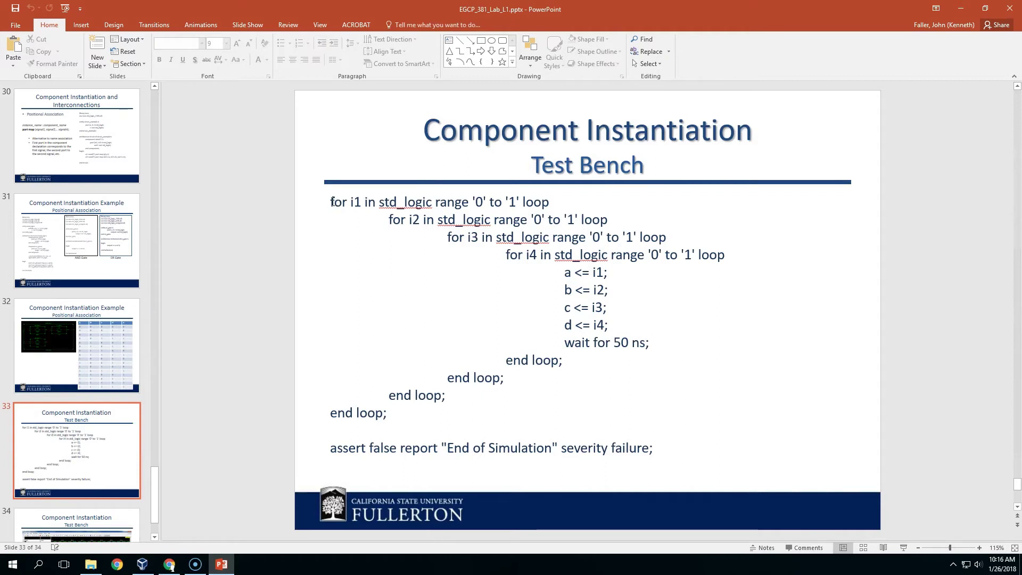
{"action": "left_click_drag", "start_coordinate": [331, 202], "coordinate": [658, 450]}
{"action": "key", "text": "ctrl+c"}
{"action": "key", "text": "alt+Tab"}
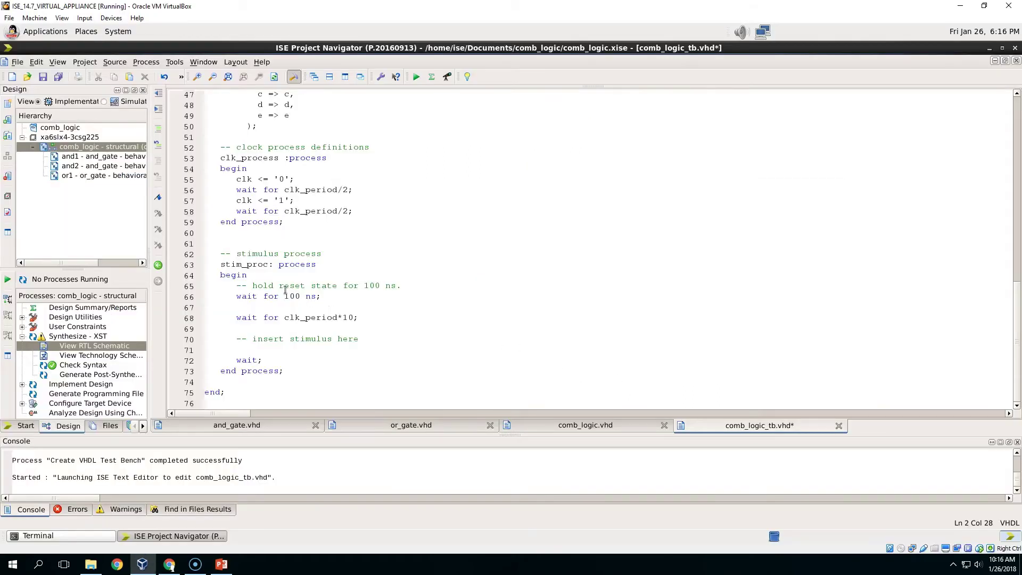
Replace the placeholder body of stim_proc with the copied loop code and indent its lines to line up within the process.
{"action": "left_click_drag", "start_coordinate": [236, 286], "coordinate": [310, 357]}
{"action": "key", "text": "ctrl+v"}
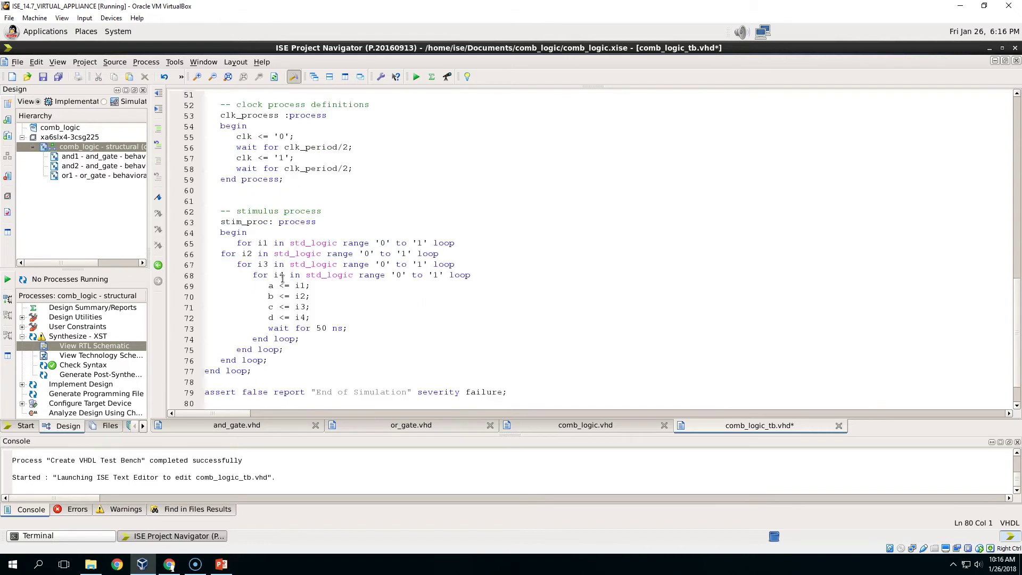
{"action": "left_click", "coordinate": [221, 257], "text": "shift"}
{"action": "key", "text": "Tab"}
{"action": "key", "text": "Tab"}
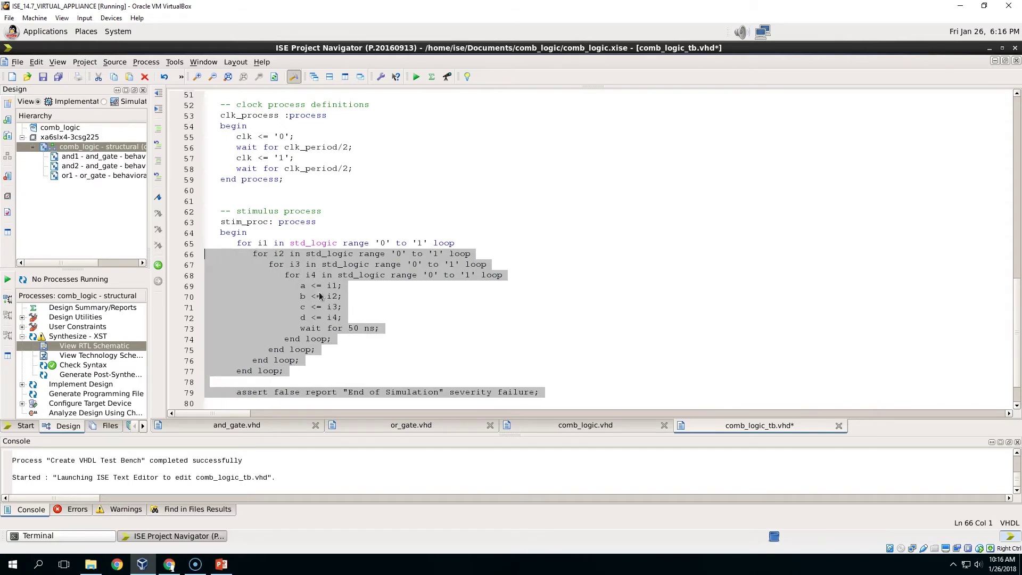
{"action": "left_click", "coordinate": [317, 319]}
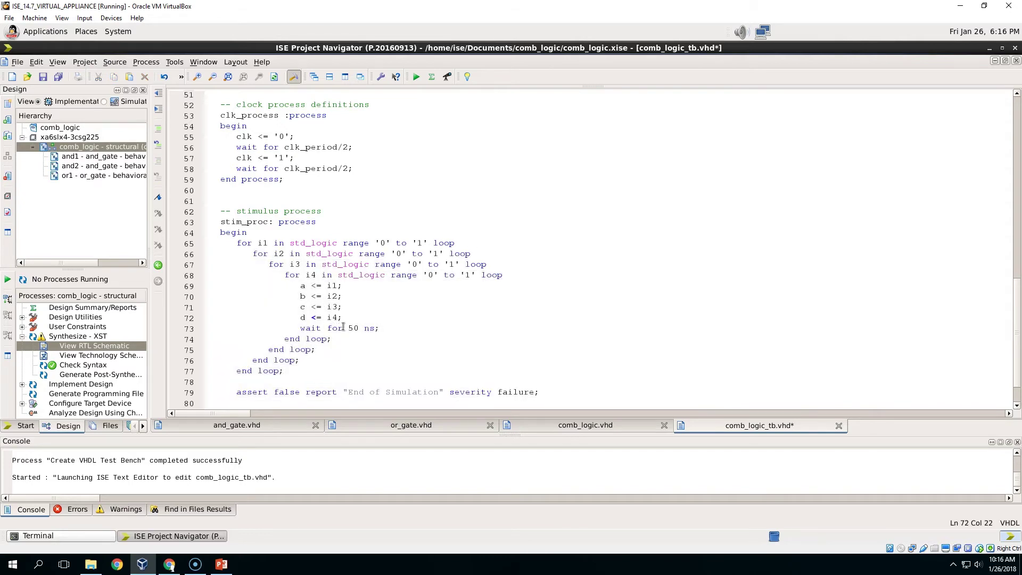
Replace the 50 ns wait time in the innermost stimulus loop with clk_period and save comb_logic_tb.vhd.
{"action": "double_click", "coordinate": [312, 169]}
{"action": "key", "text": "ctrl+c"}
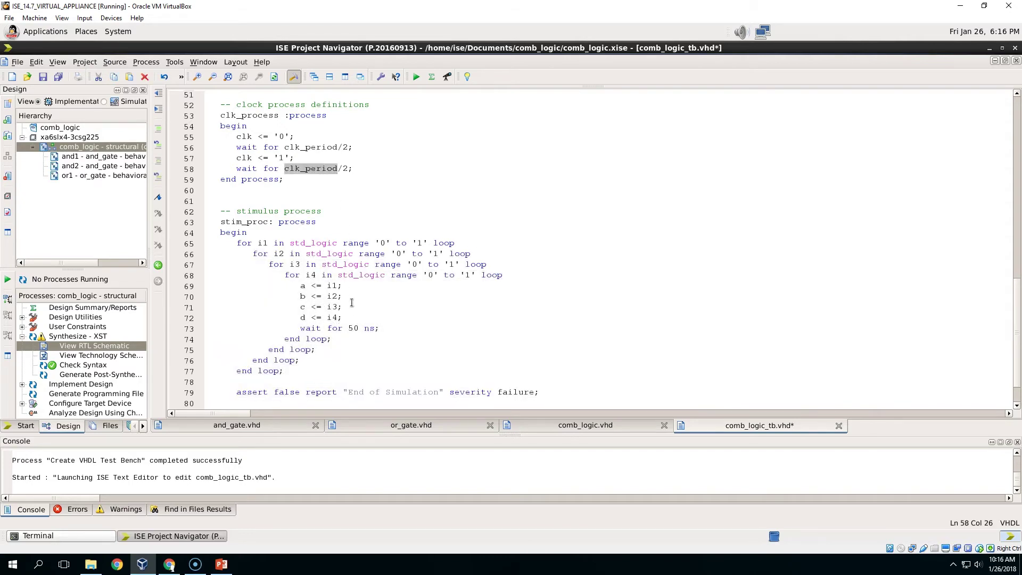
{"action": "left_click_drag", "start_coordinate": [349, 327], "coordinate": [379, 328]}
{"action": "key", "text": "ctrl+v"}
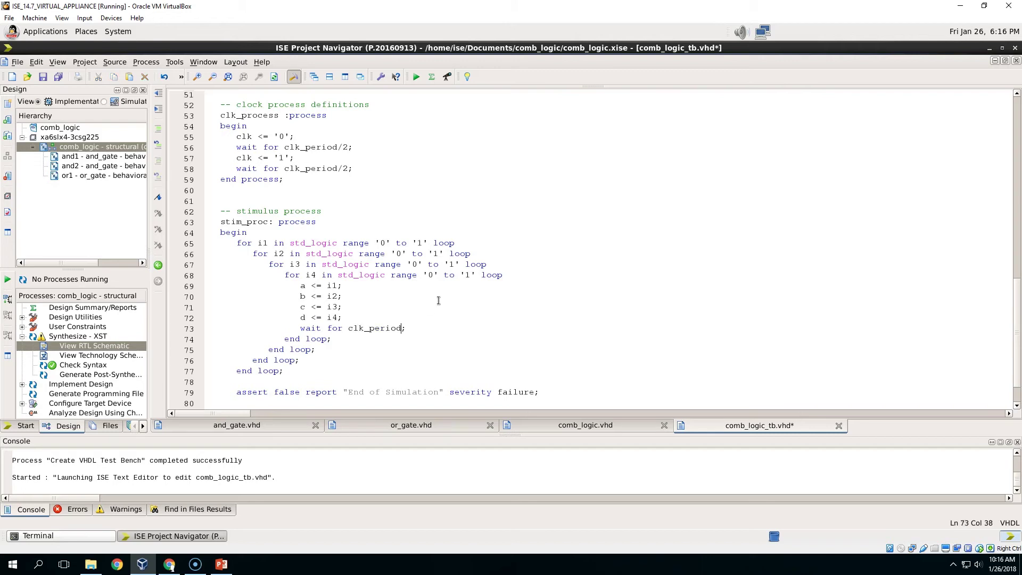
{"action": "scroll", "coordinate": [397, 209], "scroll_direction": "up", "scroll_amount": 2}
{"action": "scroll", "coordinate": [409, 208], "scroll_direction": "down", "scroll_amount": 2}
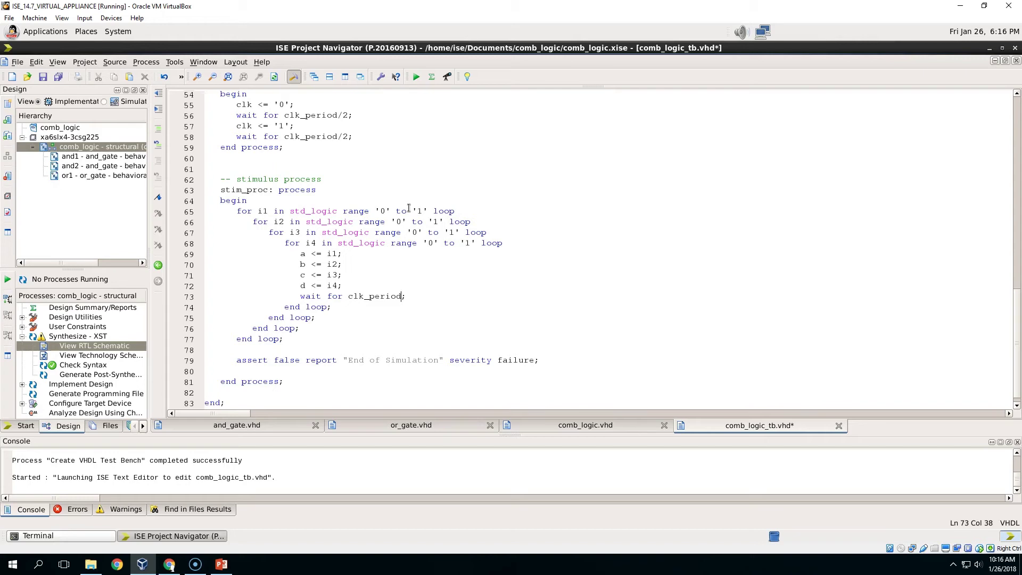
{"action": "key", "text": "ctrl+s"}
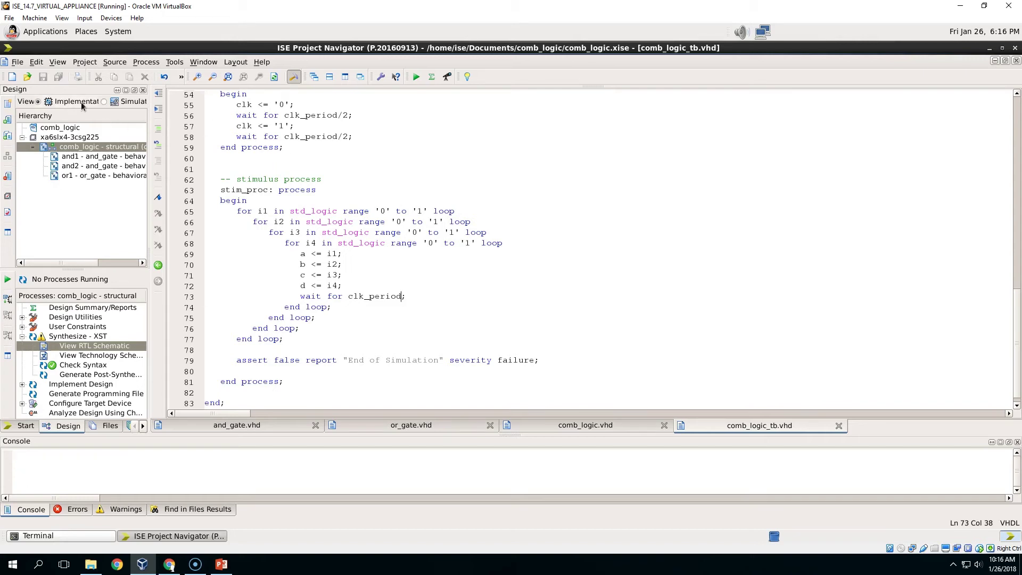
Show the simulation sources, run Behavioral Check Syntax on comb_logic_tb and simulate its behavioral model in ISim.
{"action": "left_click", "coordinate": [113, 104]}
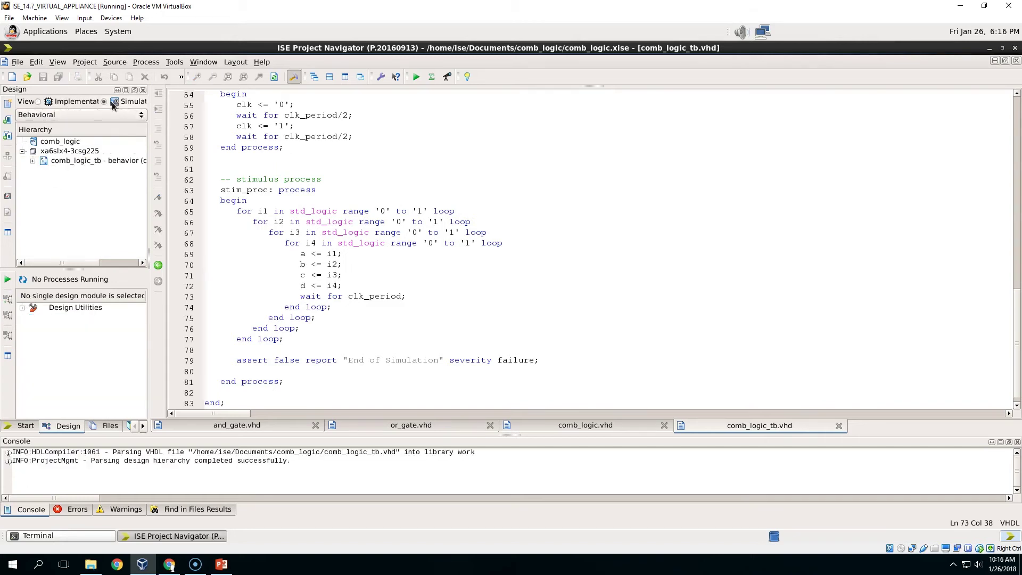
{"action": "left_click", "coordinate": [66, 160]}
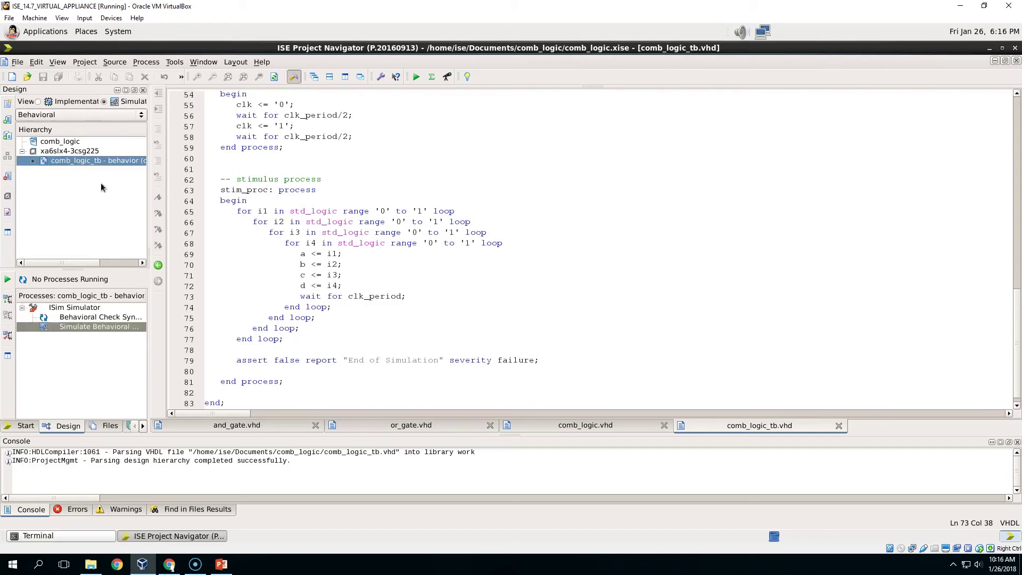
{"action": "double_click", "coordinate": [98, 317]}
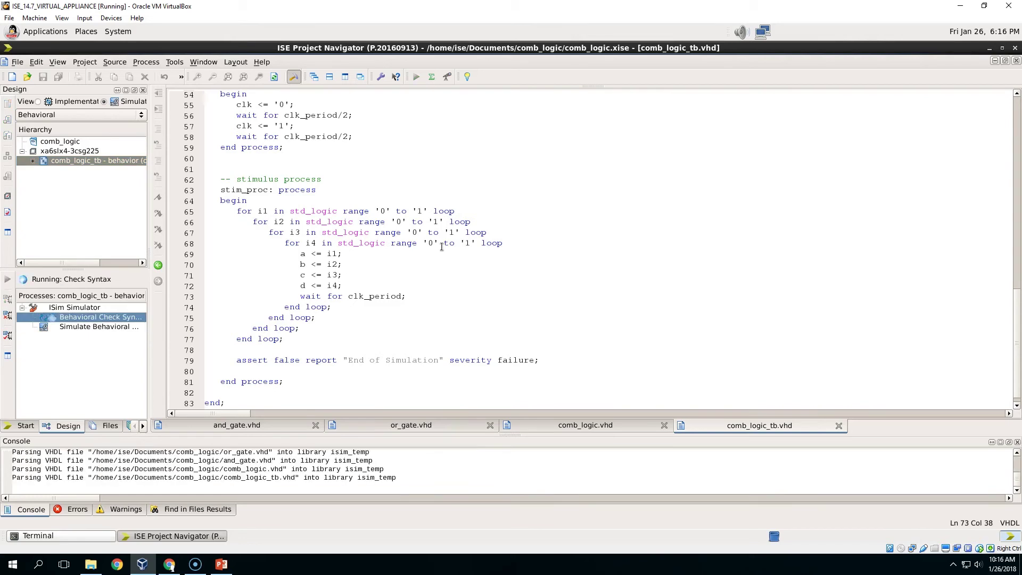
{"action": "double_click", "coordinate": [61, 329]}
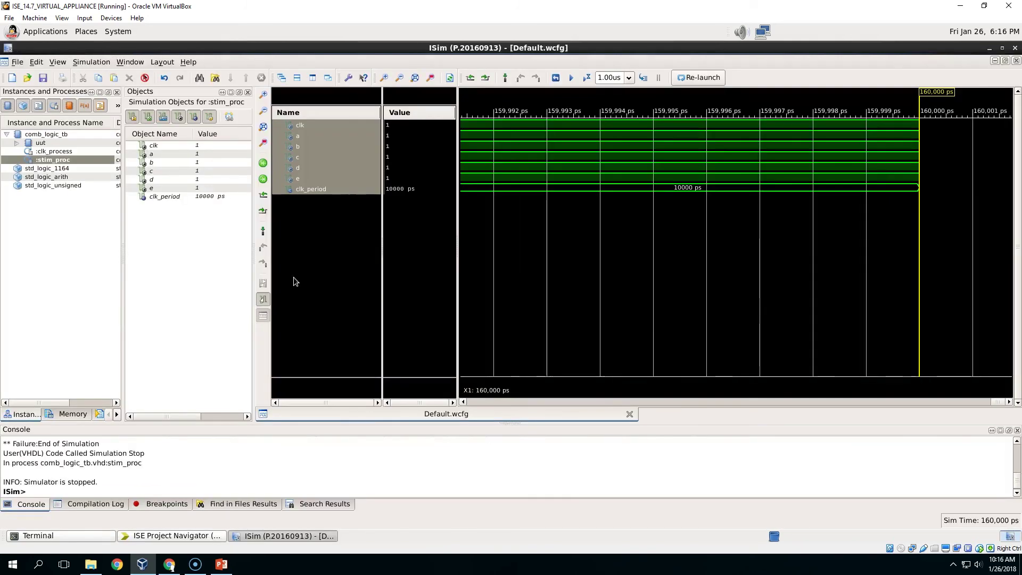
Fit the whole simulation in the waveform view and place the time cursor at 10 ns to inspect the signal values.
{"action": "left_click", "coordinate": [415, 81]}
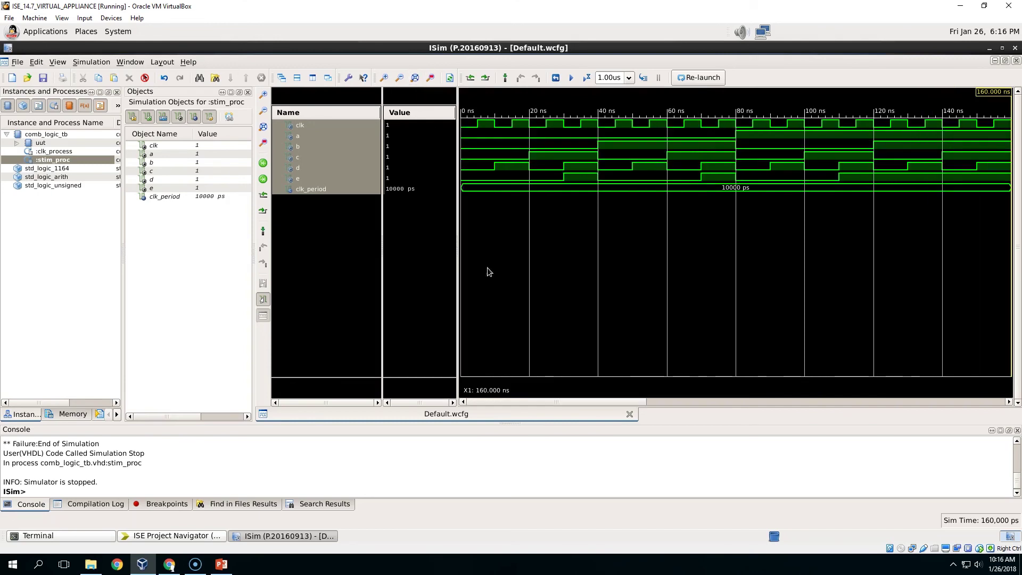
{"action": "left_click", "coordinate": [345, 131]}
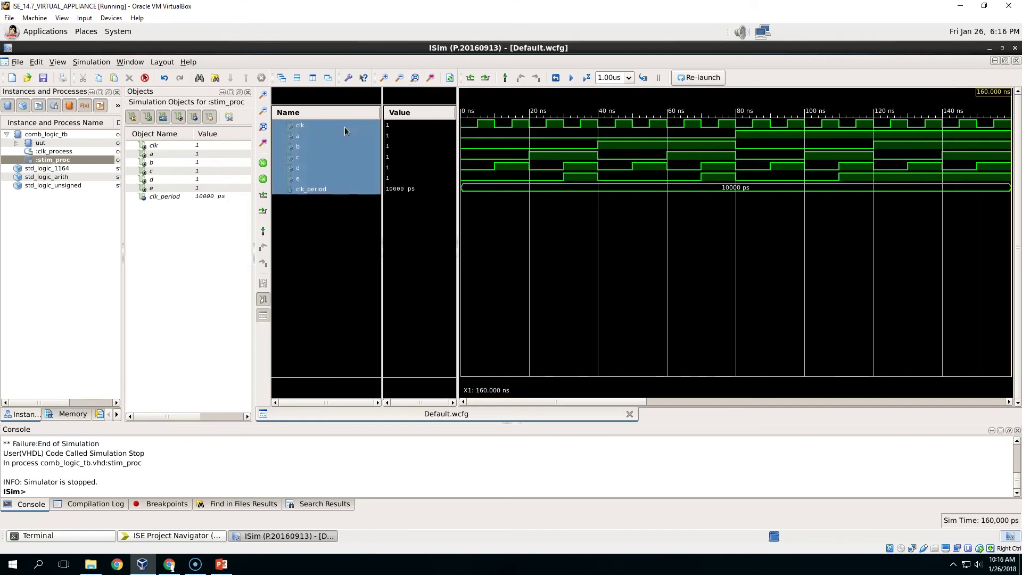
{"action": "left_click", "coordinate": [499, 100]}
{"action": "left_click_drag", "start_coordinate": [988, 93], "coordinate": [494, 130]}
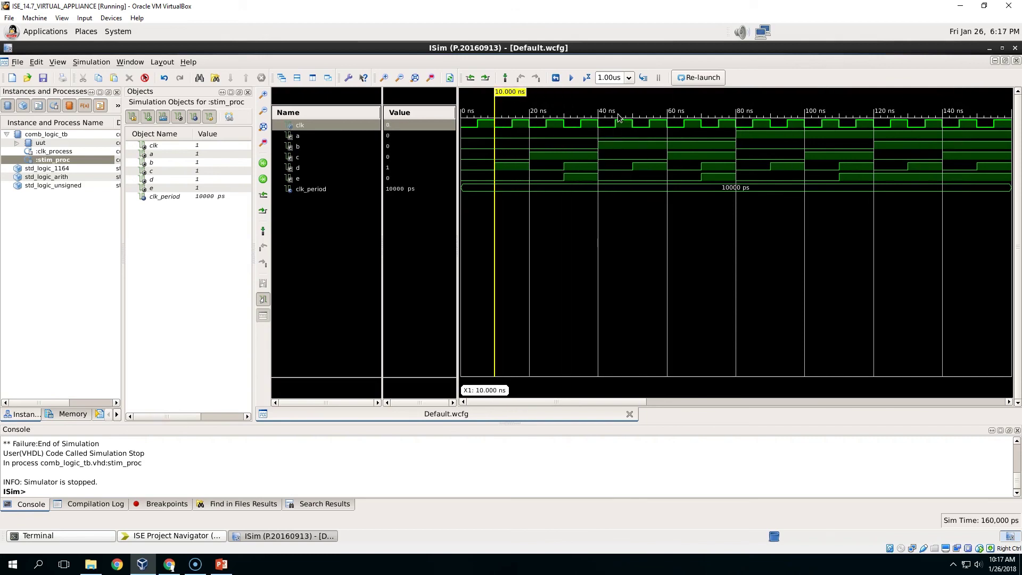